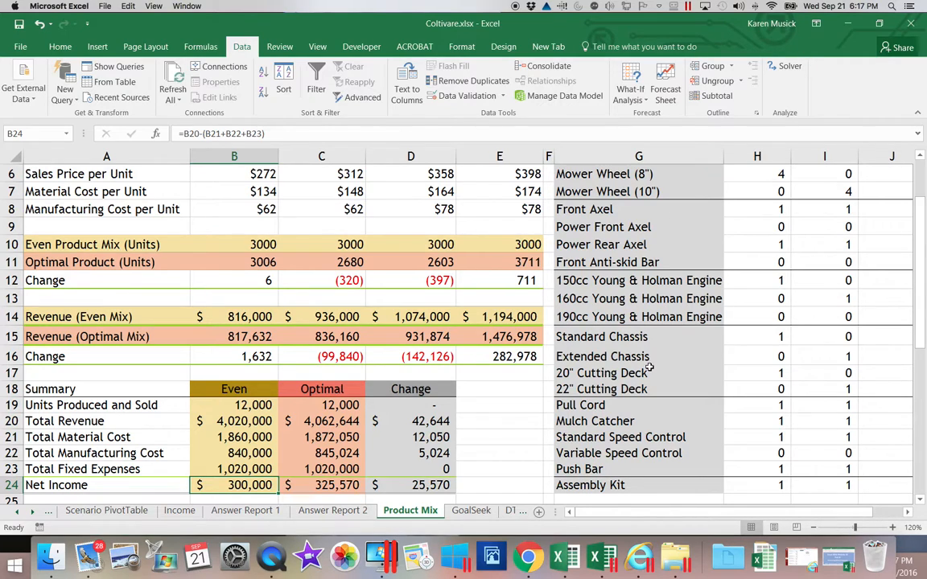
Review the Product Mix summary and compare the objective, variable cells and constraints in Answer Report 1 and Answer Report 2
left_click(257, 421)
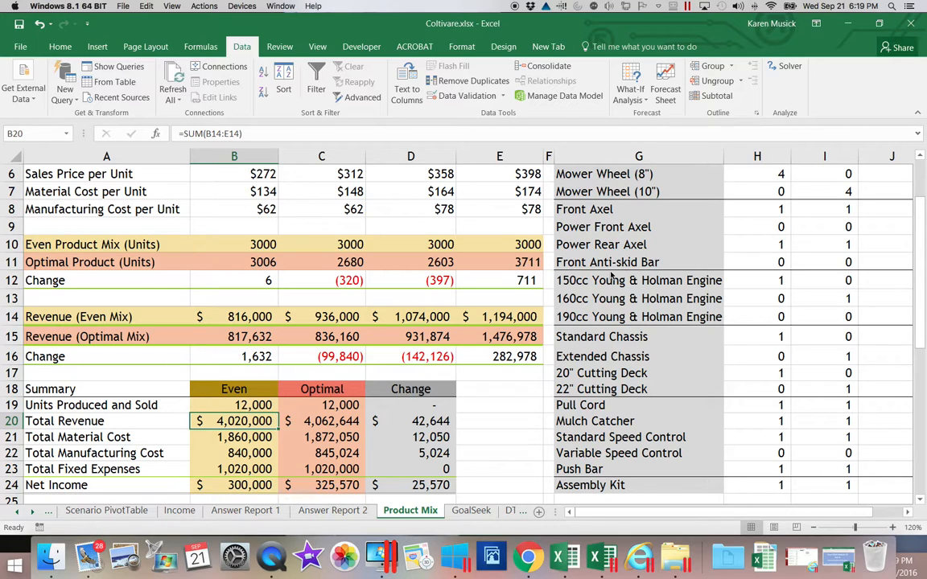
left_click_drag(921, 317, 913, 177)
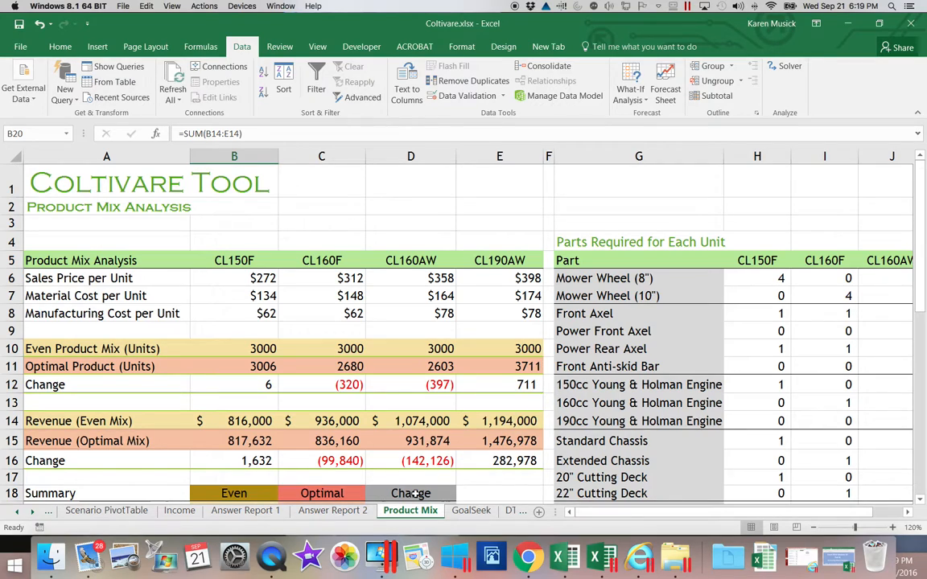
left_click(254, 515)
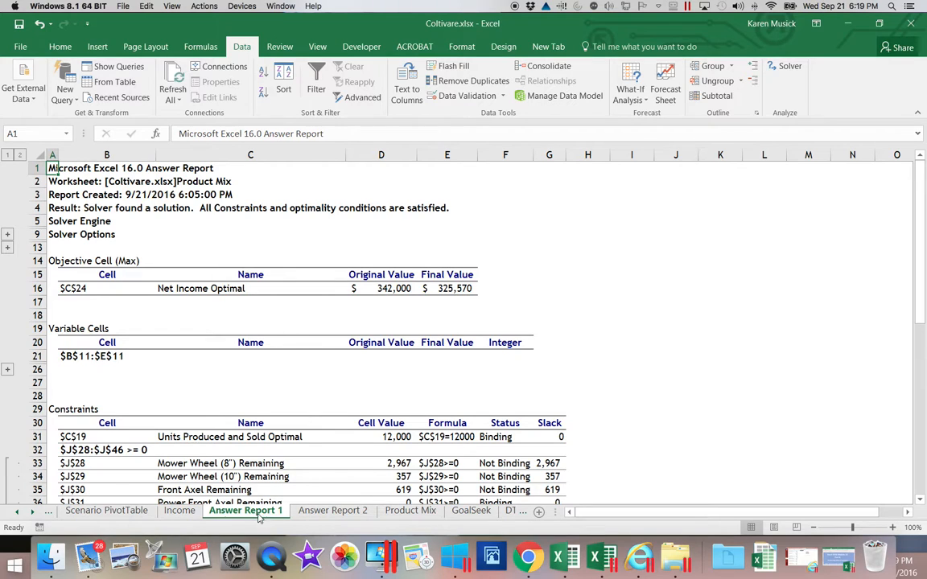
left_click(341, 514)
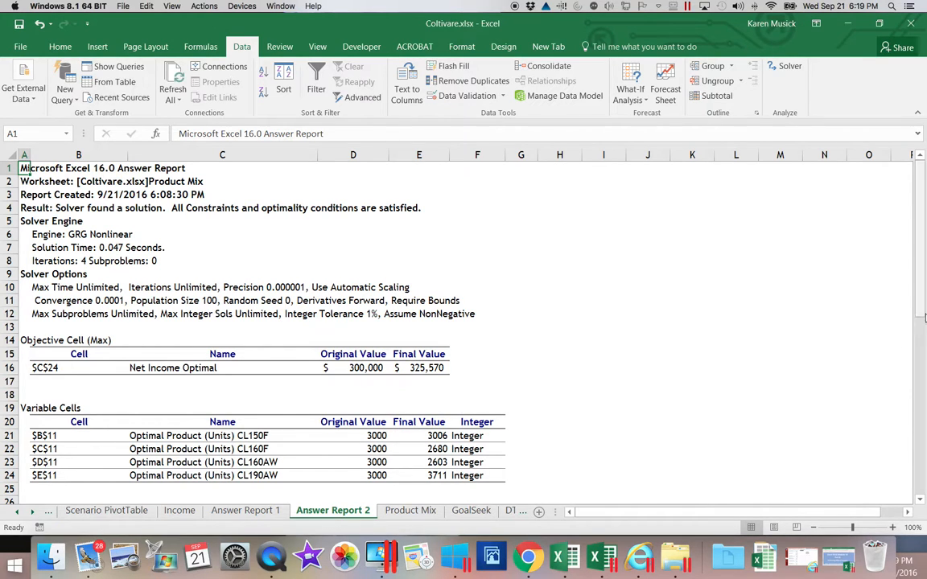
left_click_drag(919, 310, 917, 428)
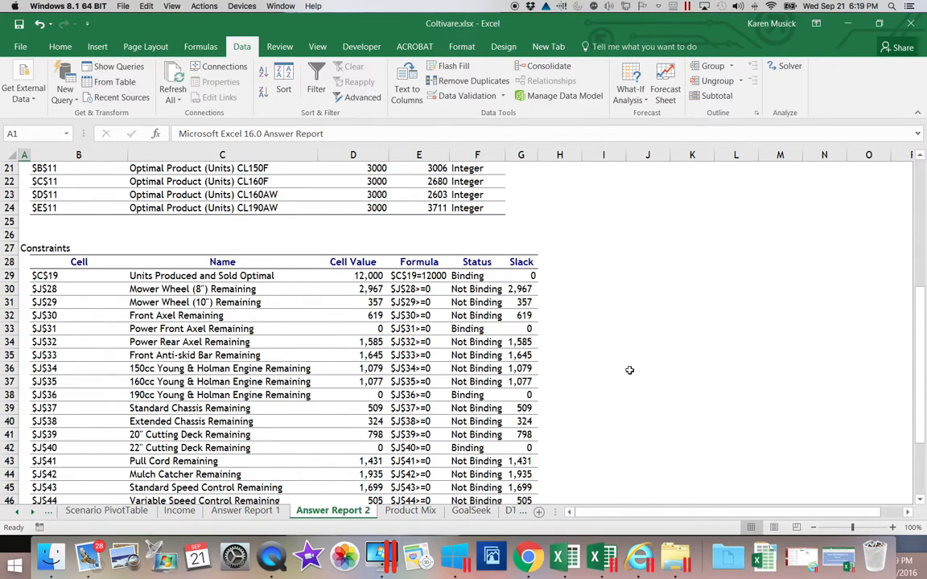
left_click_drag(917, 425, 919, 351)
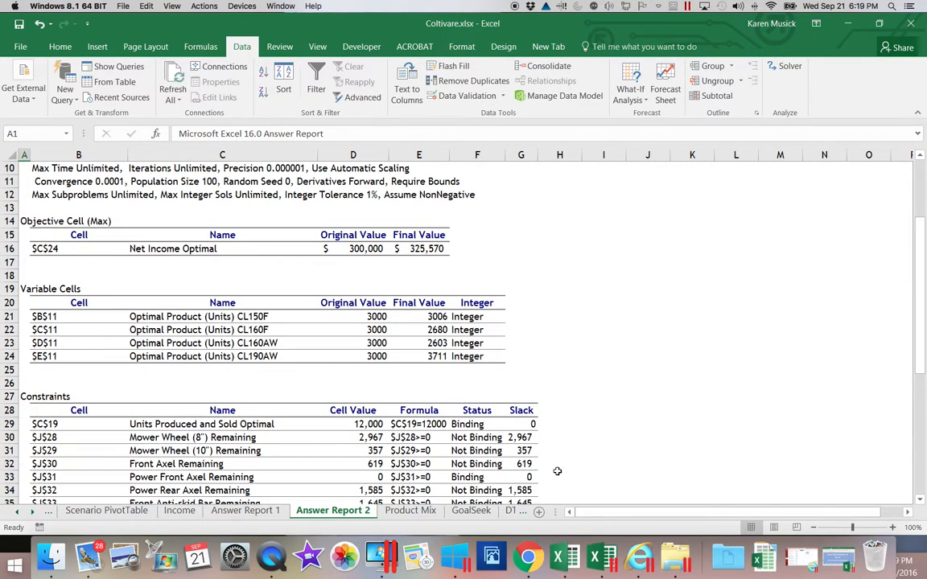
left_click(246, 511)
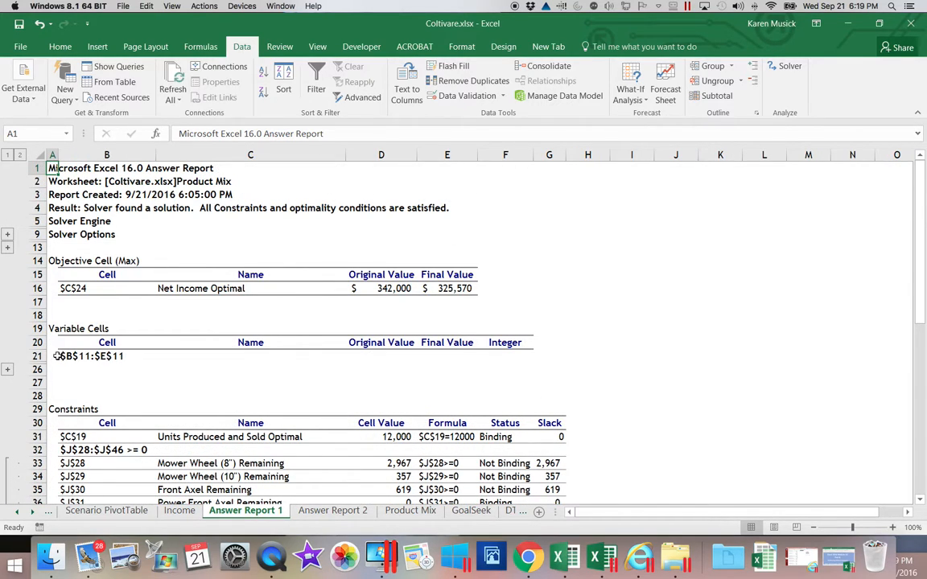
left_click(8, 370)
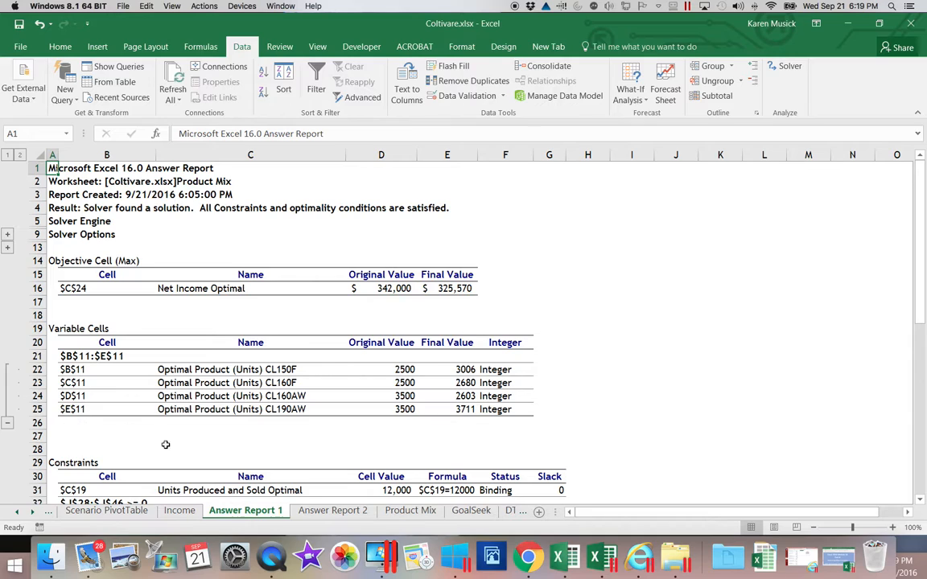
left_click(328, 513)
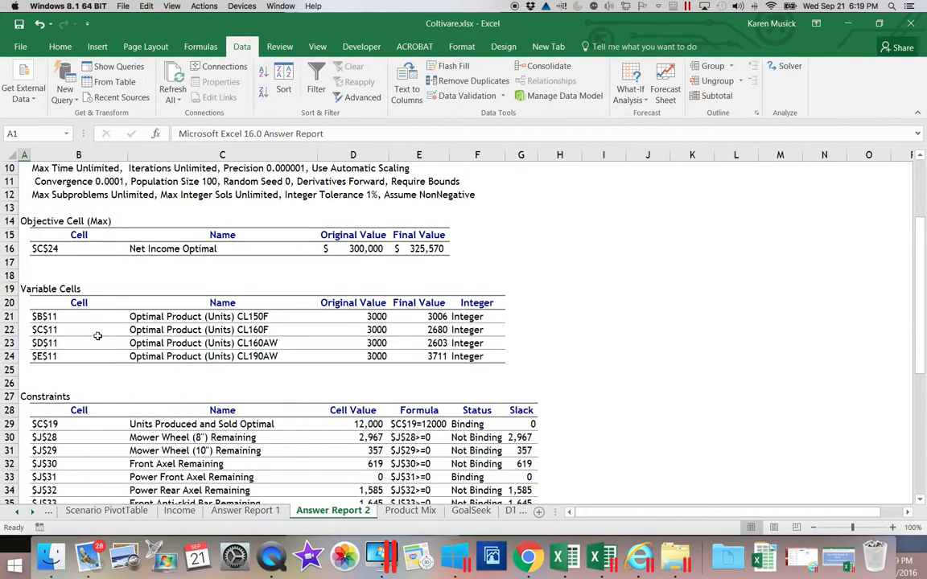
Enter the label "Maximum Net Income Model" in cell A26 of the Product Mix sheet
left_click(406, 512)
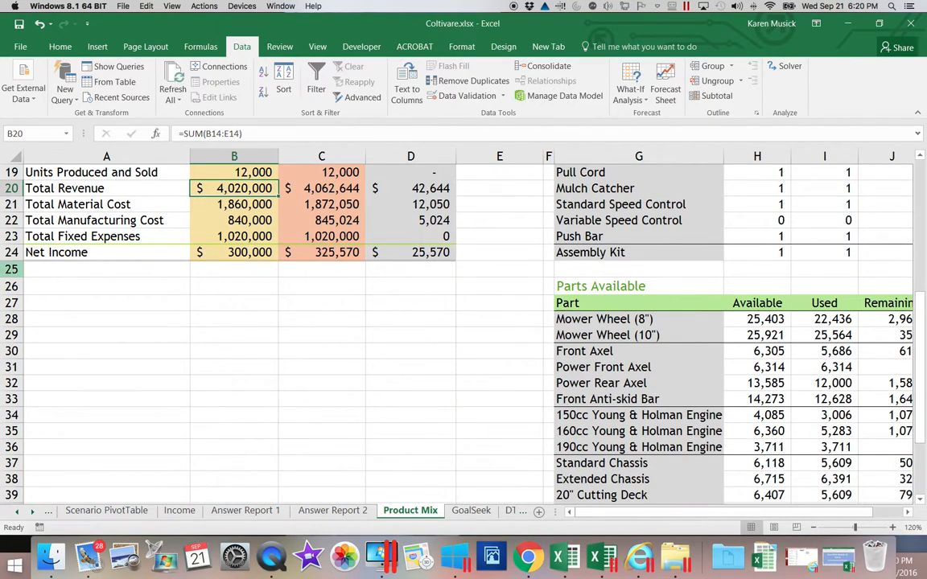
left_click(61, 286)
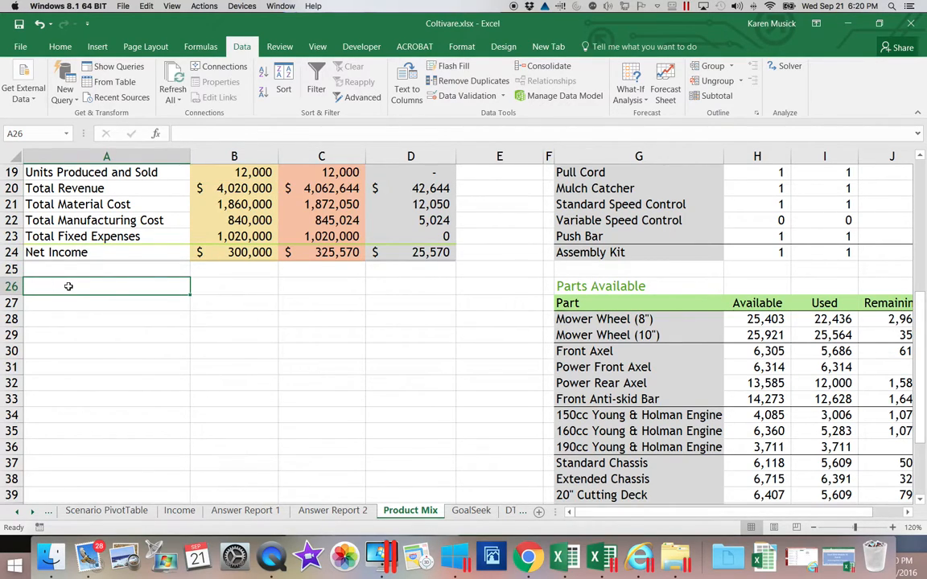
type("M")
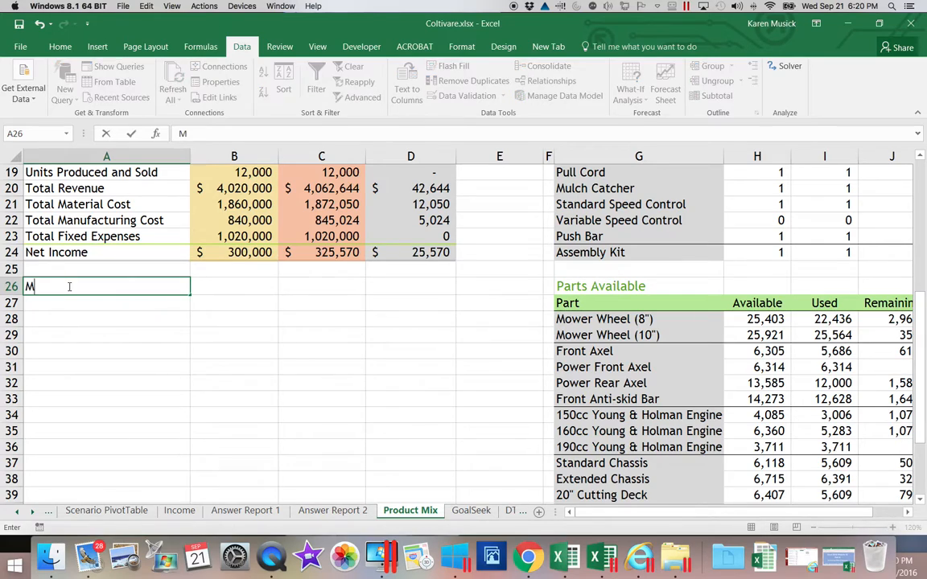
type("aximum ")
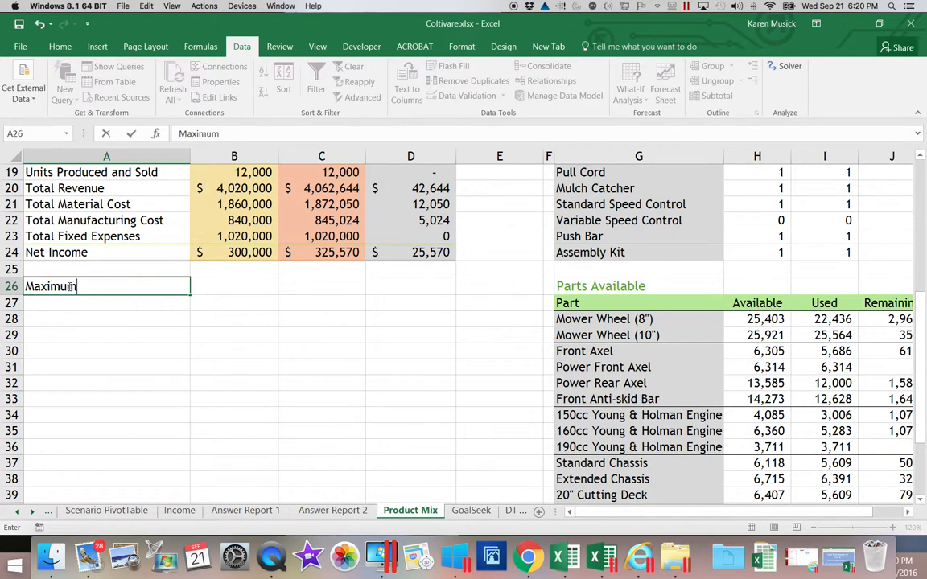
type("Net Income Model")
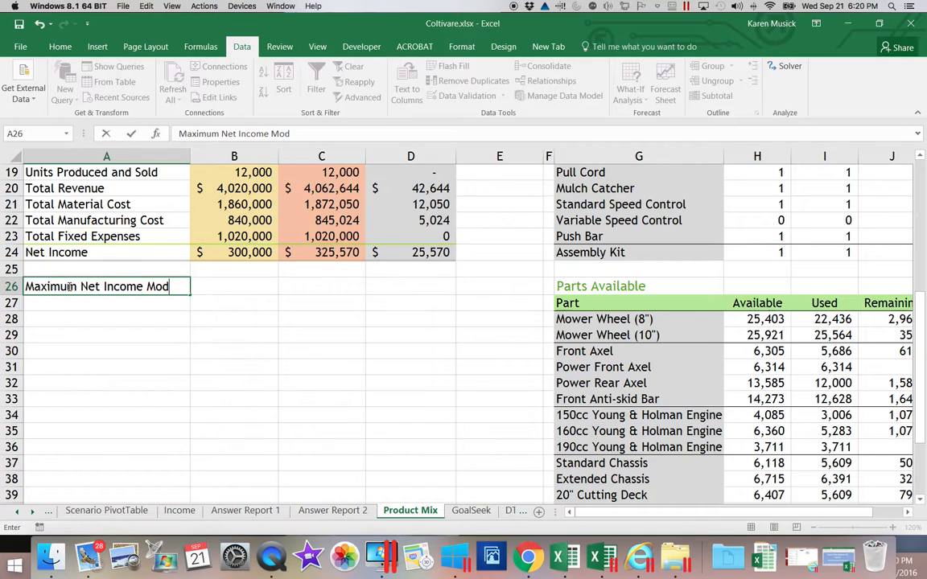
key("Return")
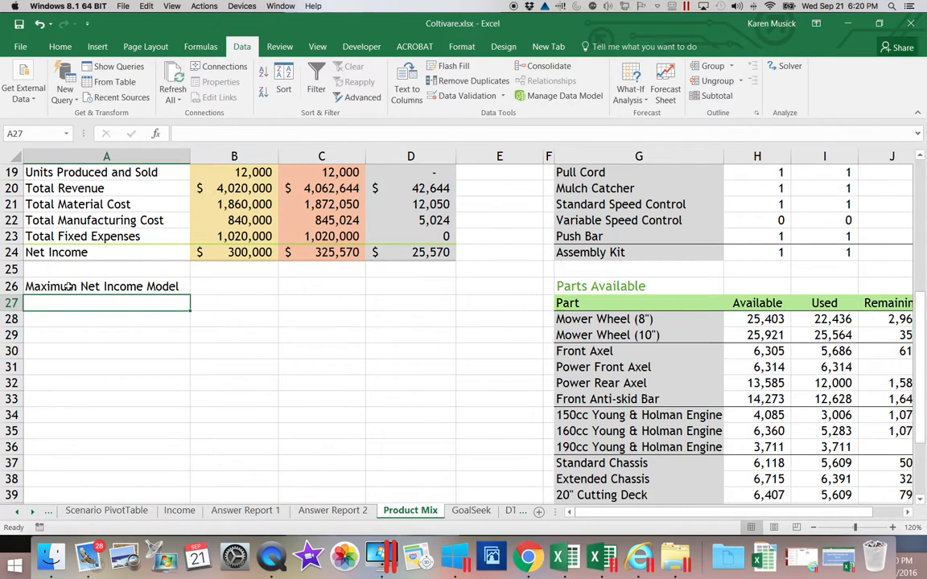
Apply the 40% - Accent2 cell style to the Maximum Net Income Model label in A26
scroll(70, 286, "down", 2)
scroll(69, 286, "right", 10)
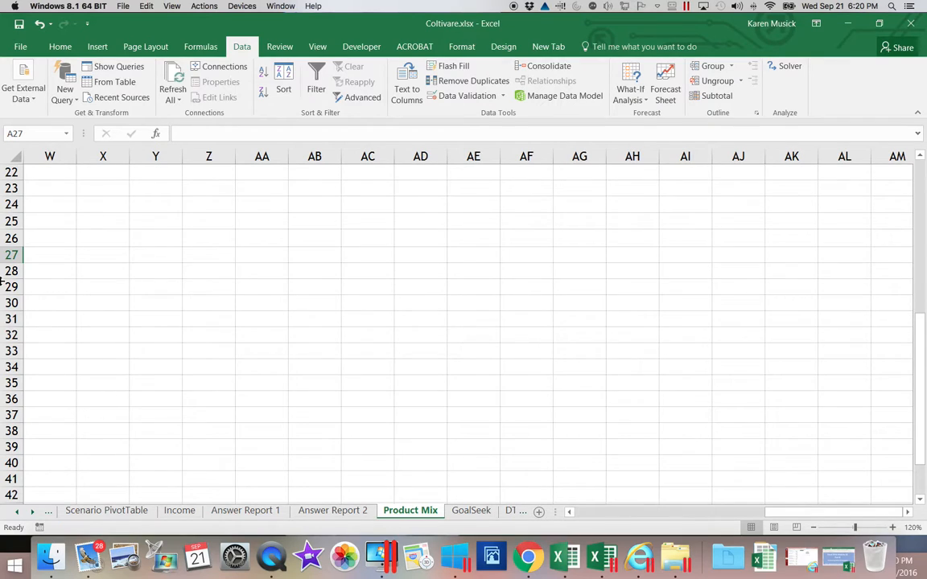
left_click_drag(779, 512, 568, 505)
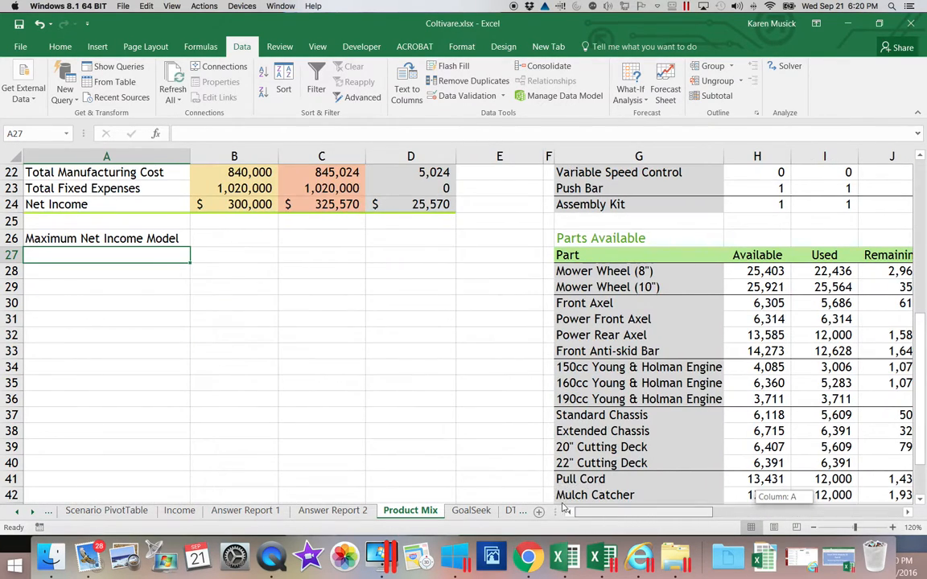
left_click(152, 240)
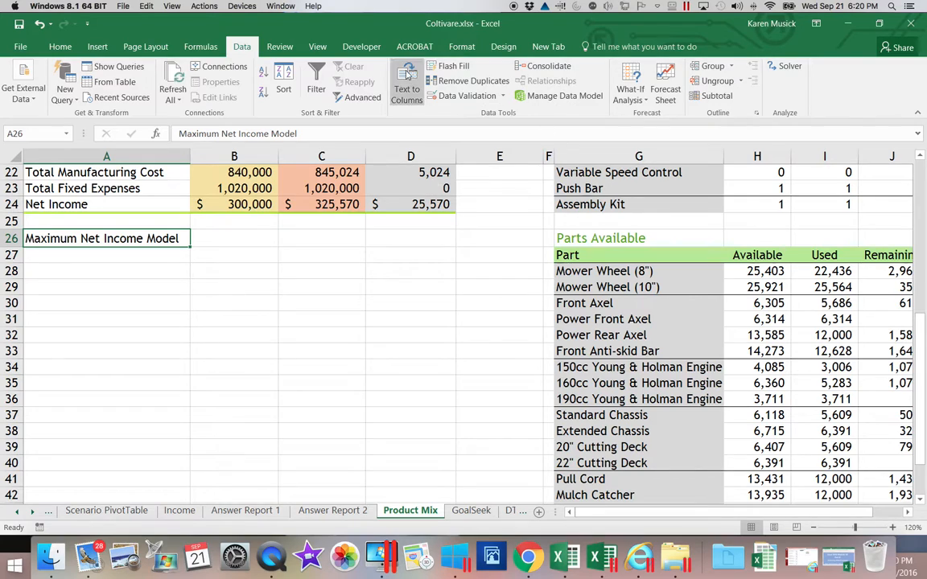
left_click(67, 46)
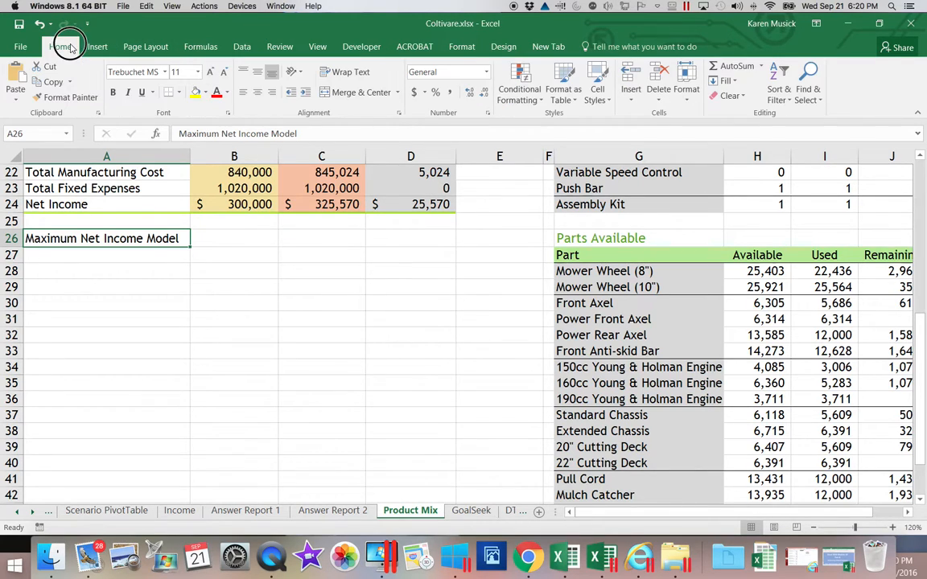
left_click(604, 99)
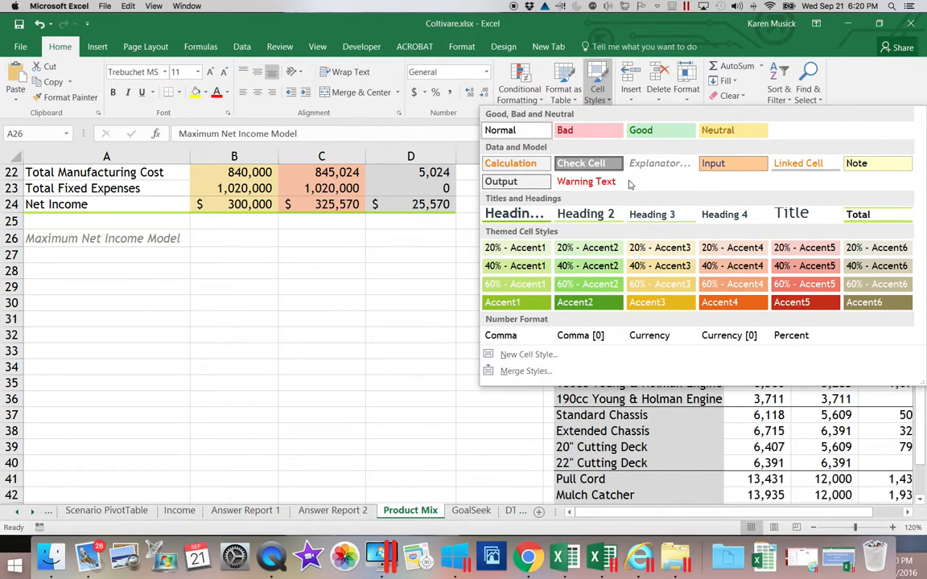
left_click(607, 267)
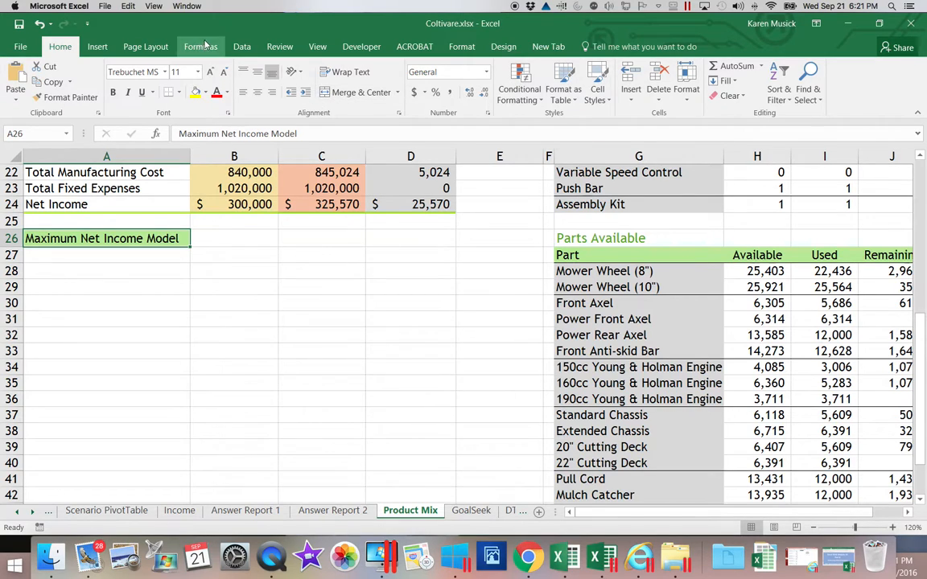
Save the current Solver model to the worksheet starting at cell A27, and close Solver without solving
left_click(241, 46)
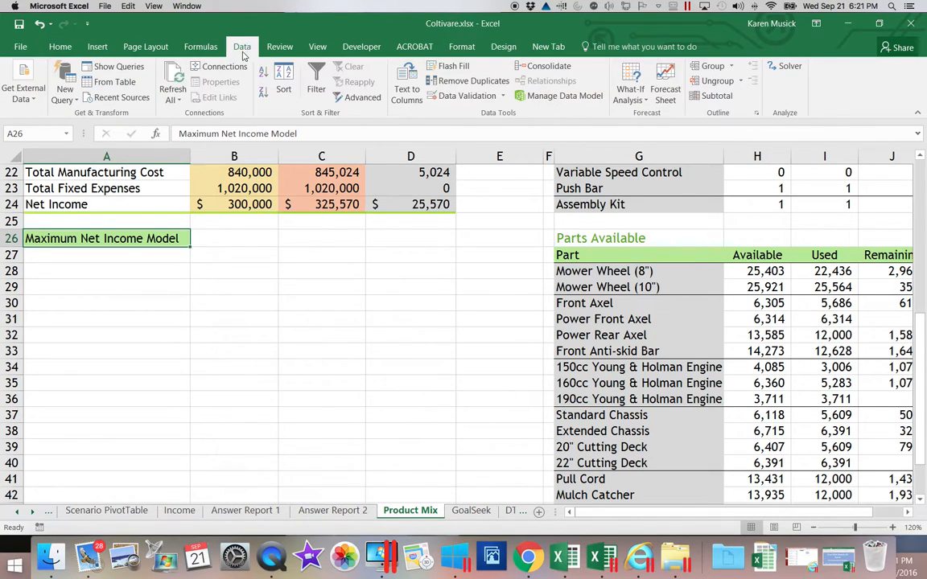
left_click(789, 68)
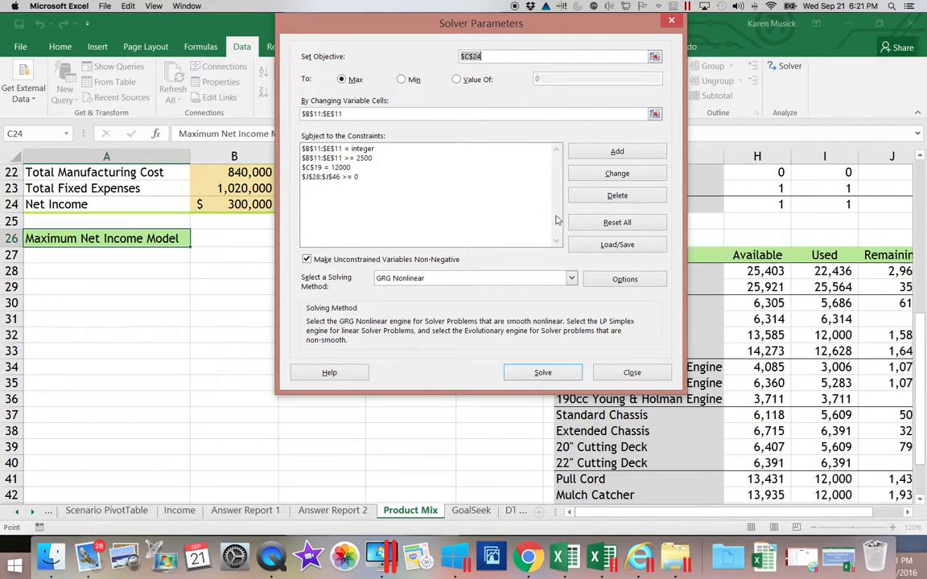
left_click(616, 248)
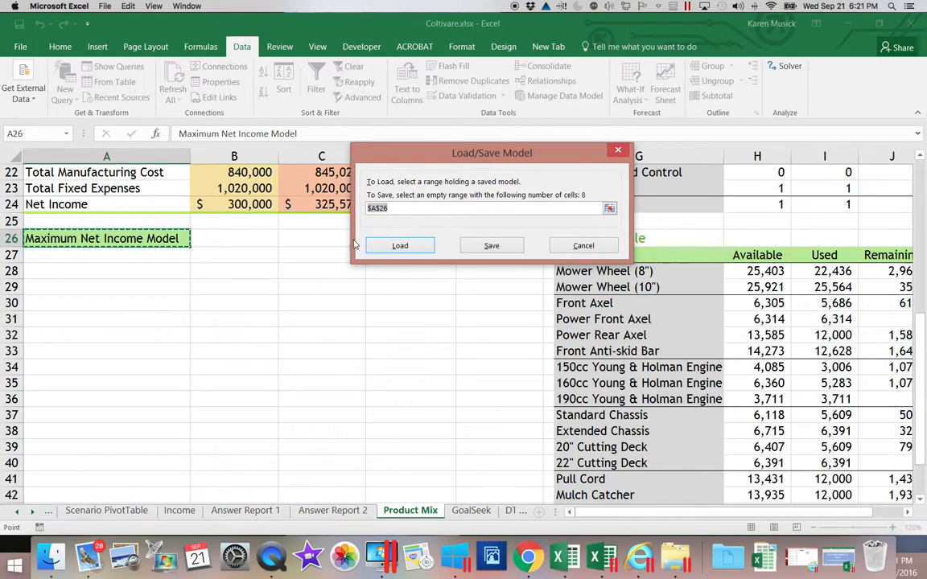
left_click(105, 254)
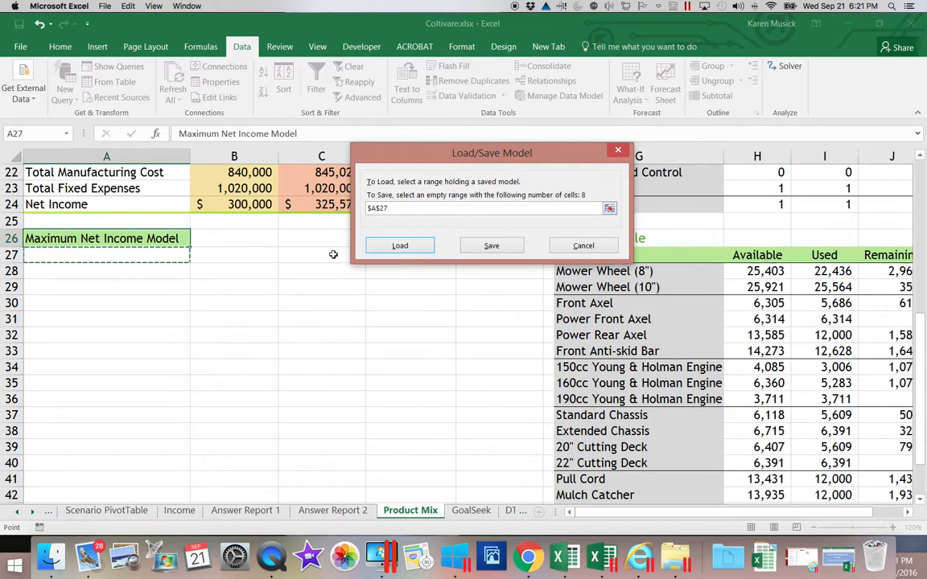
left_click(492, 247)
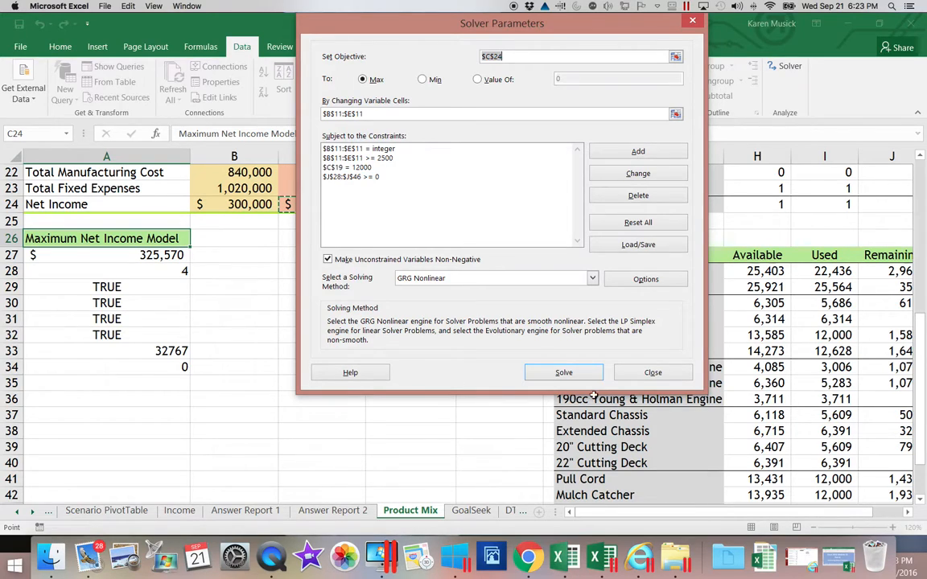
left_click(653, 373)
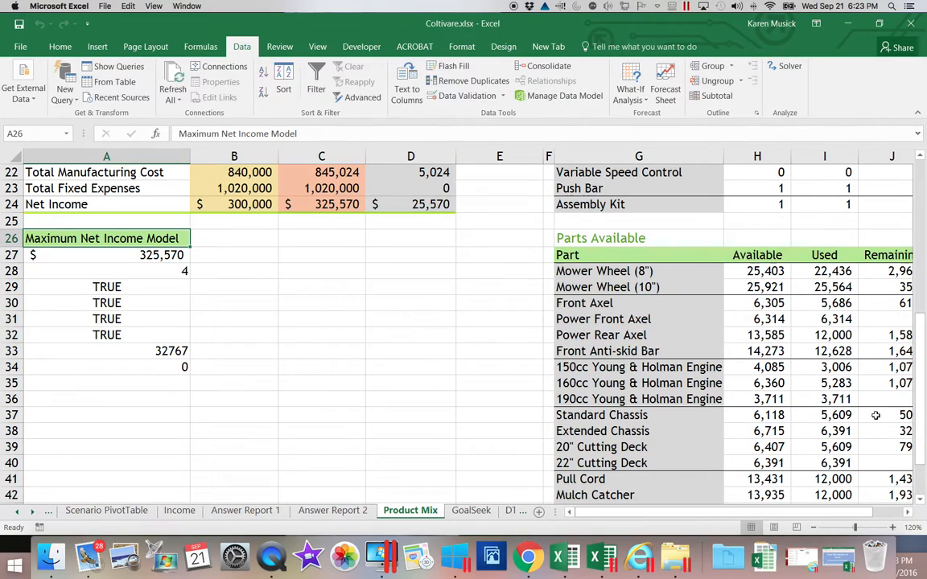
Enter the optimal net income 325570 as a fixed value in B26, beside the Maximum Net Income Model label
left_click_drag(923, 434, 922, 432)
left_click(268, 242)
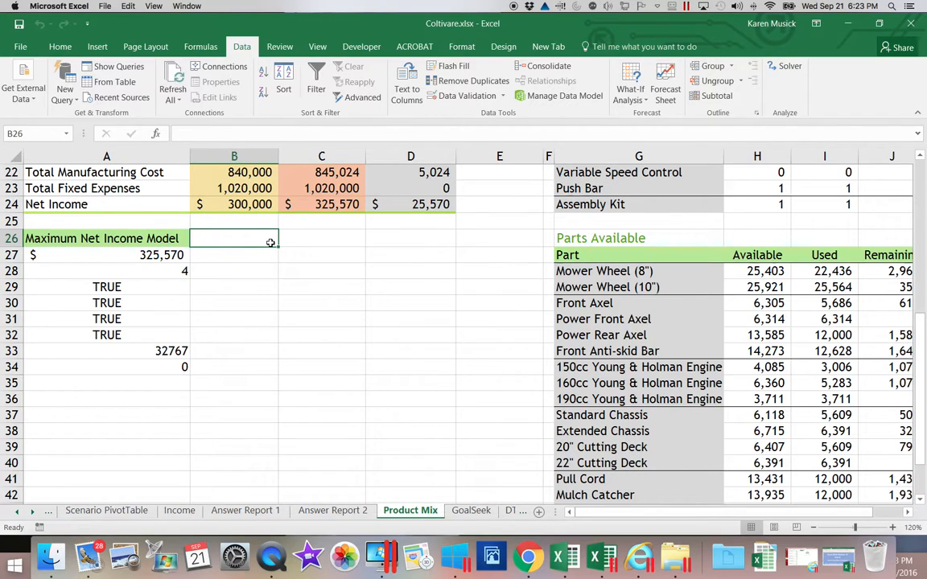
scroll(233, 241, "down", 4)
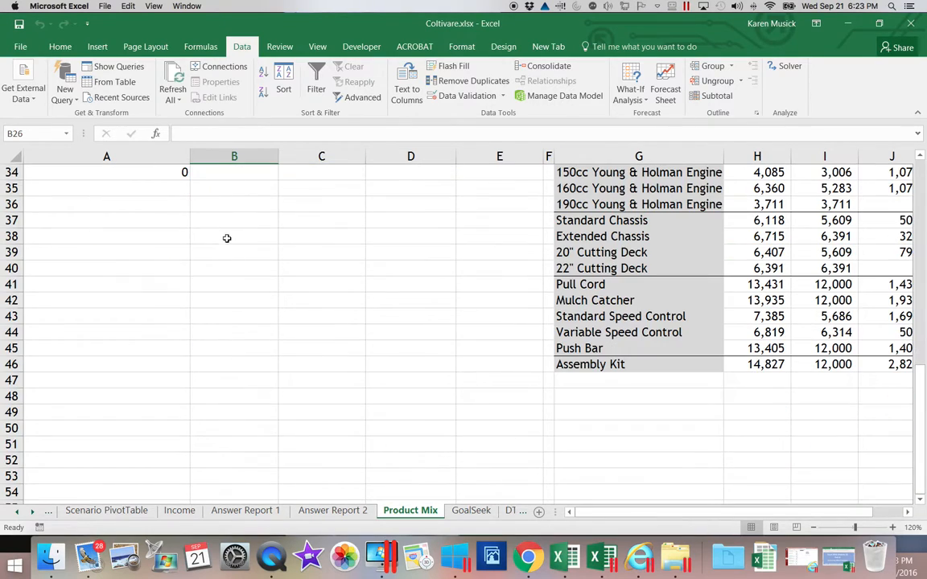
scroll(821, 362, "up", 5)
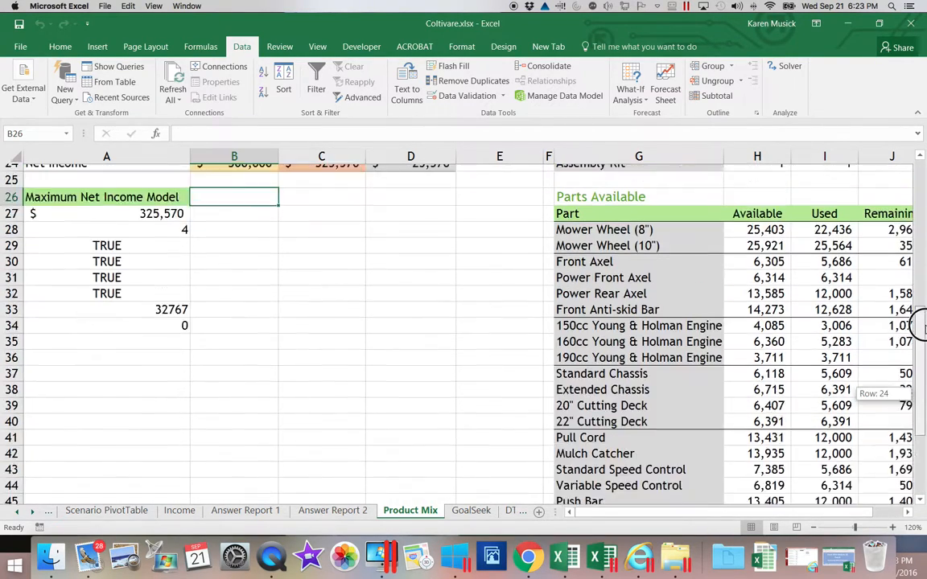
left_click(162, 286)
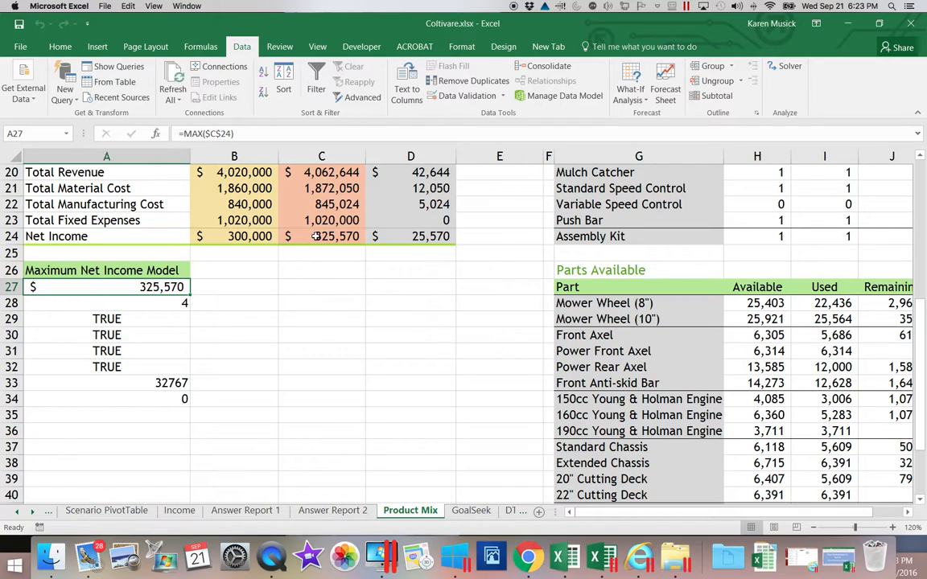
left_click(246, 270)
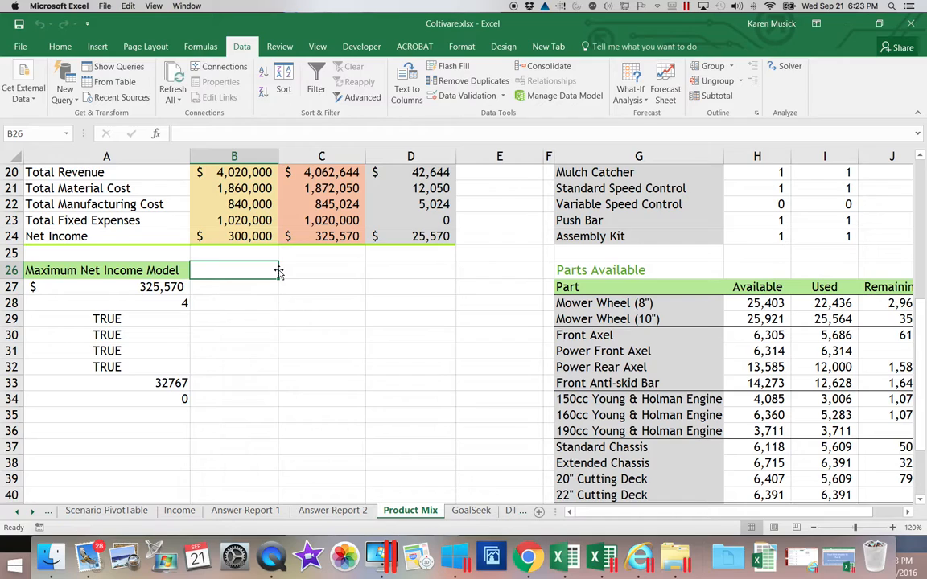
type("325")
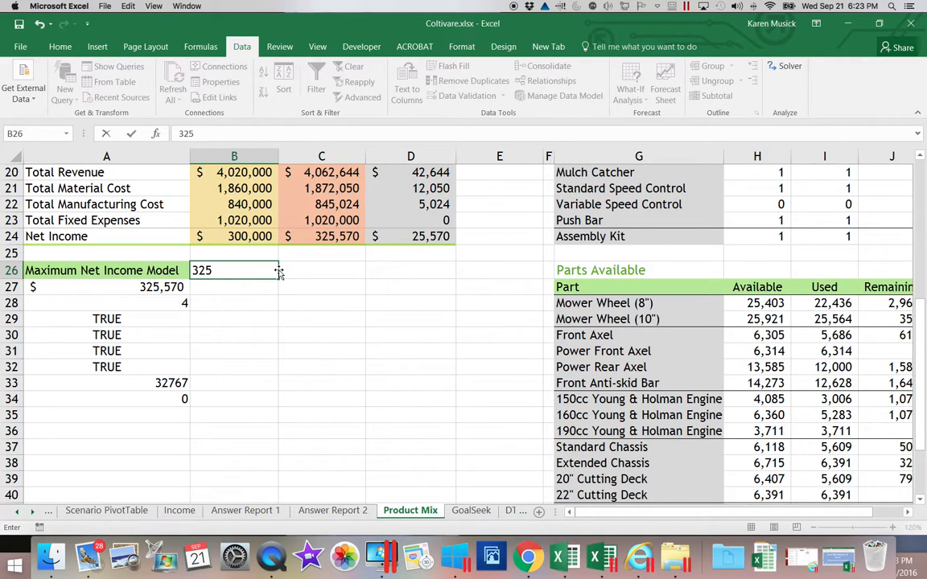
type("570")
key("Return")
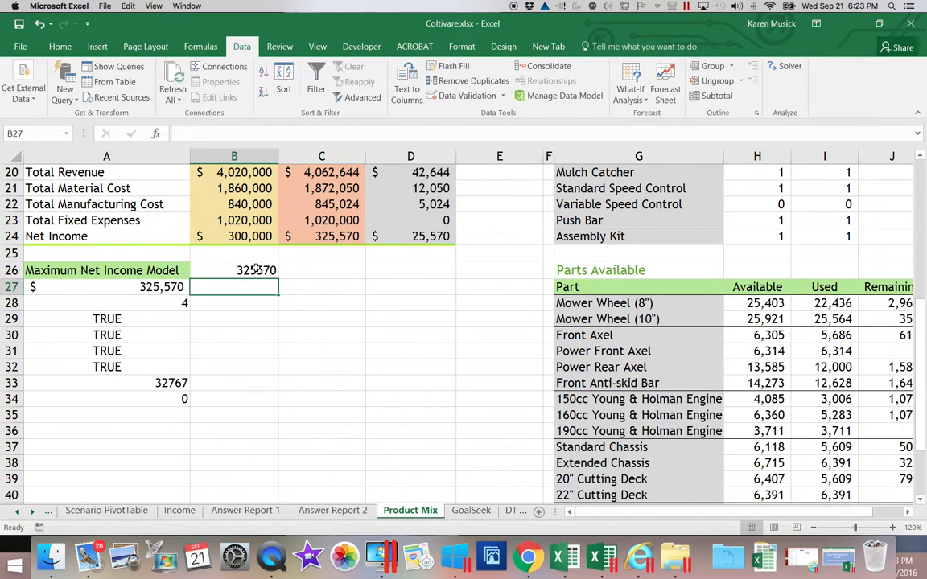
left_click(259, 272)
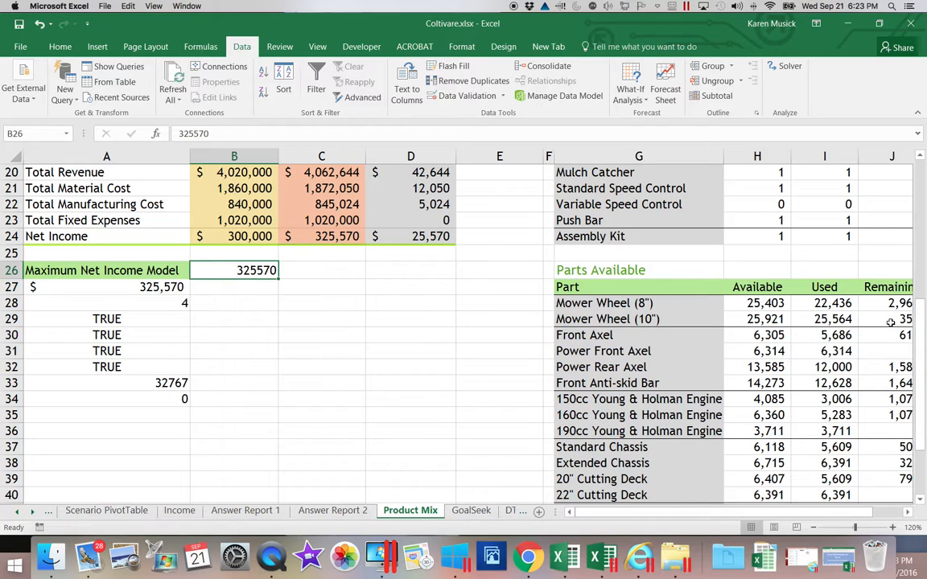
Reset the Optimal Product units in B11:E11 to 3000 for all four mower models
left_click_drag(922, 348, 922, 228)
left_click(253, 299)
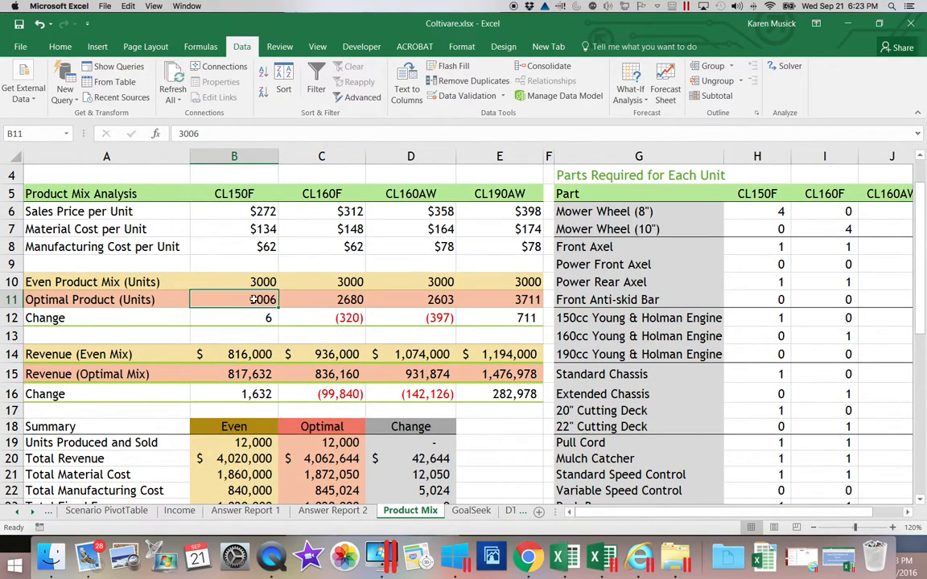
type("3000")
left_click(363, 306)
type("3000")
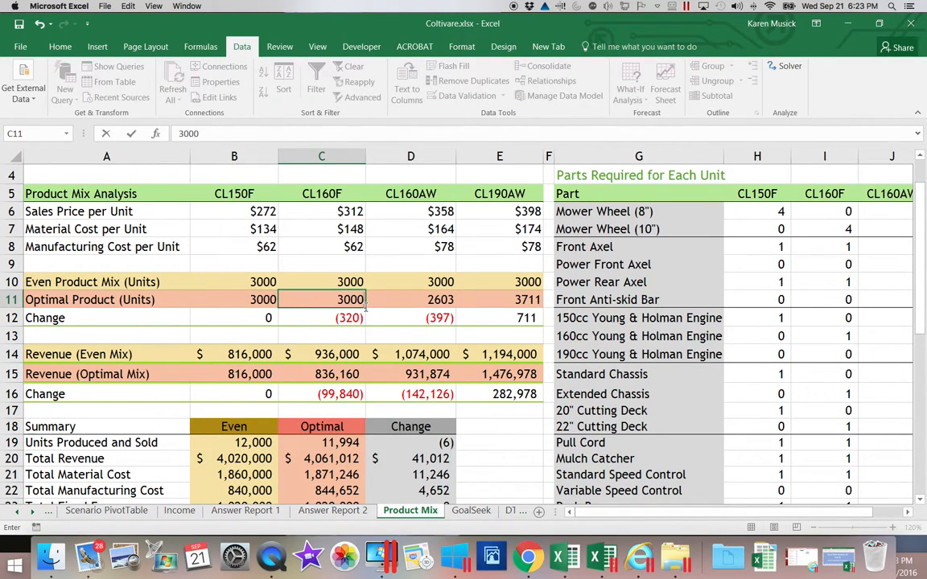
key("Tab")
type("3000")
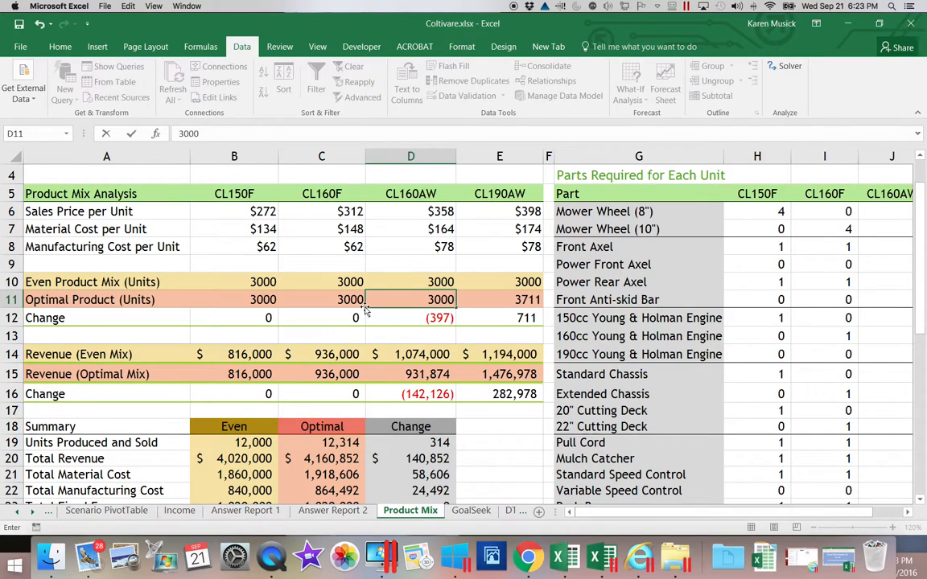
key("Tab")
type("3000")
key("Tab")
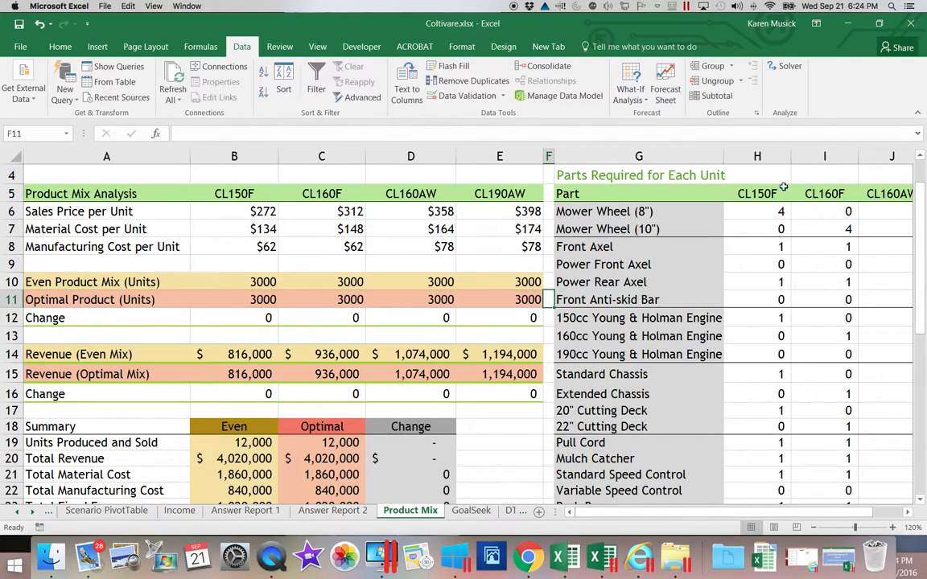
Set Solver to minimize the optimal Total Material Cost in C21 with the existing variable cells and constraints, and solve
left_click(789, 68)
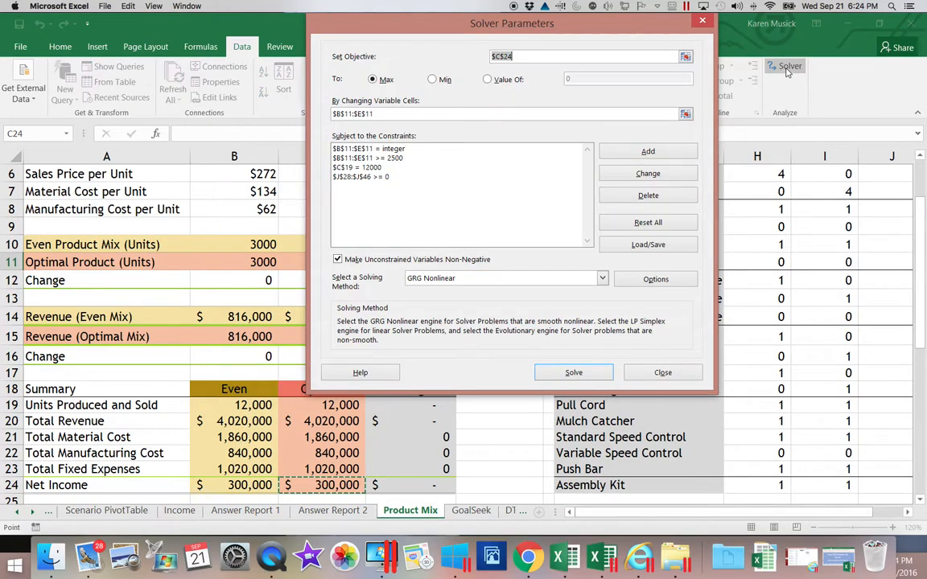
left_click_drag(453, 23, 612, 46)
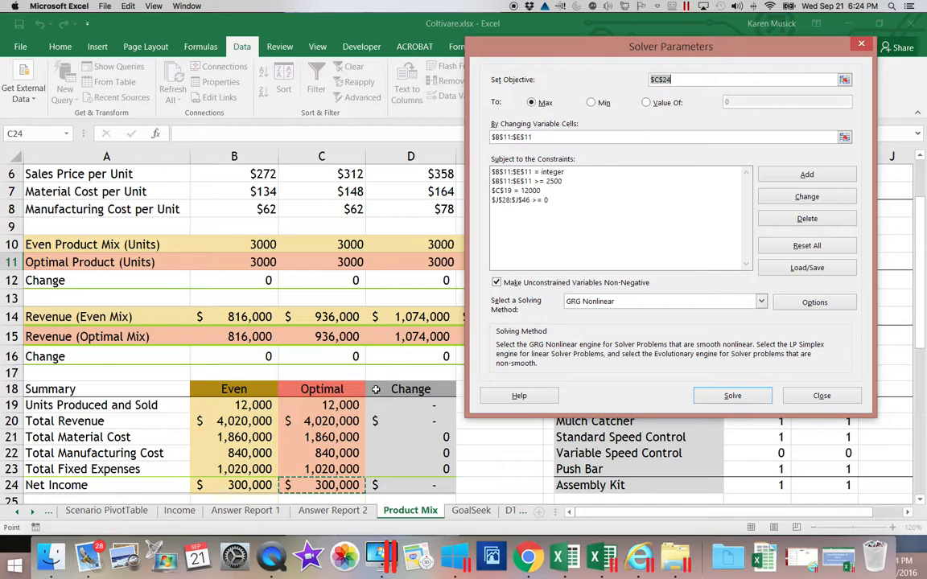
left_click(338, 437)
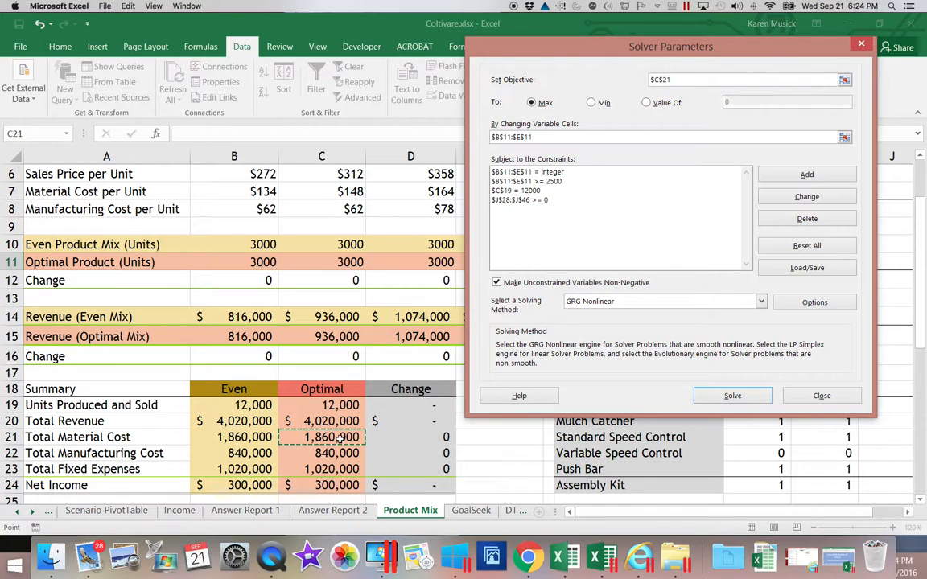
left_click(594, 103)
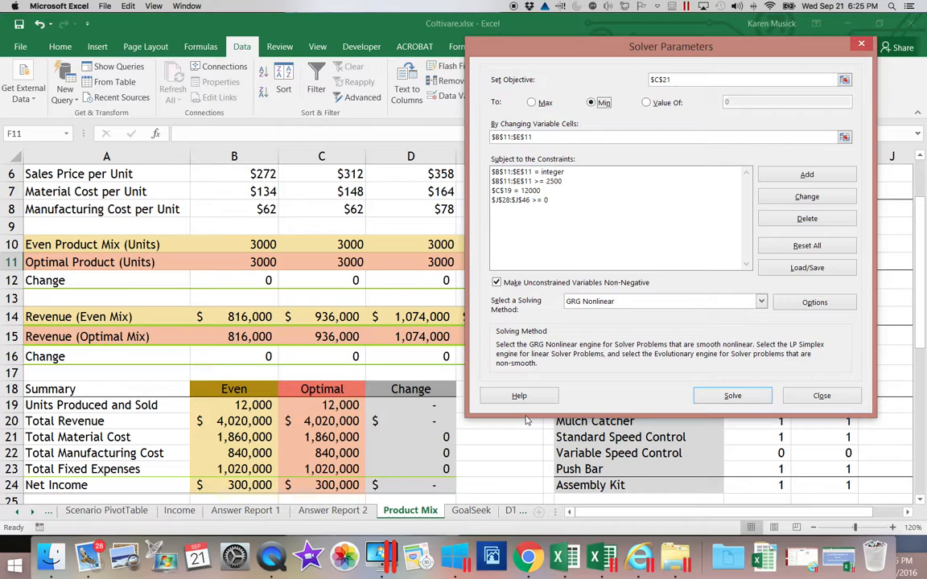
left_click(733, 397)
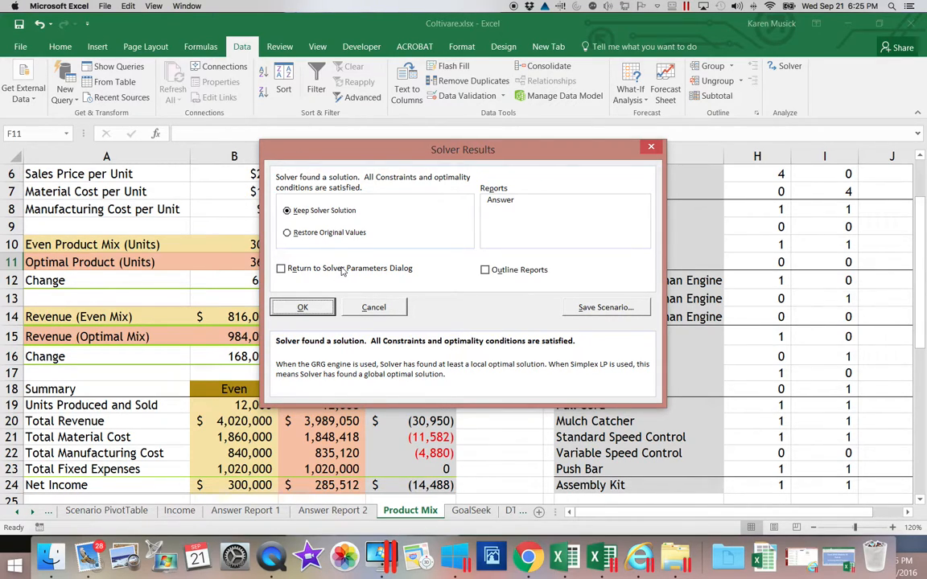
Keep the Solver solution with an Answer report, and review the new report's objective, variable cells and constraints
left_click(508, 201)
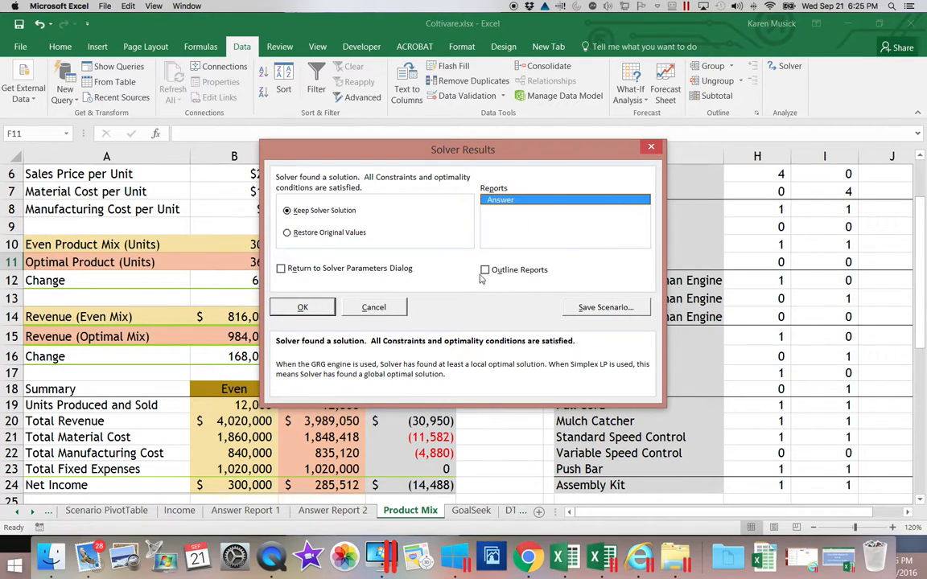
left_click(303, 310)
left_click(304, 308)
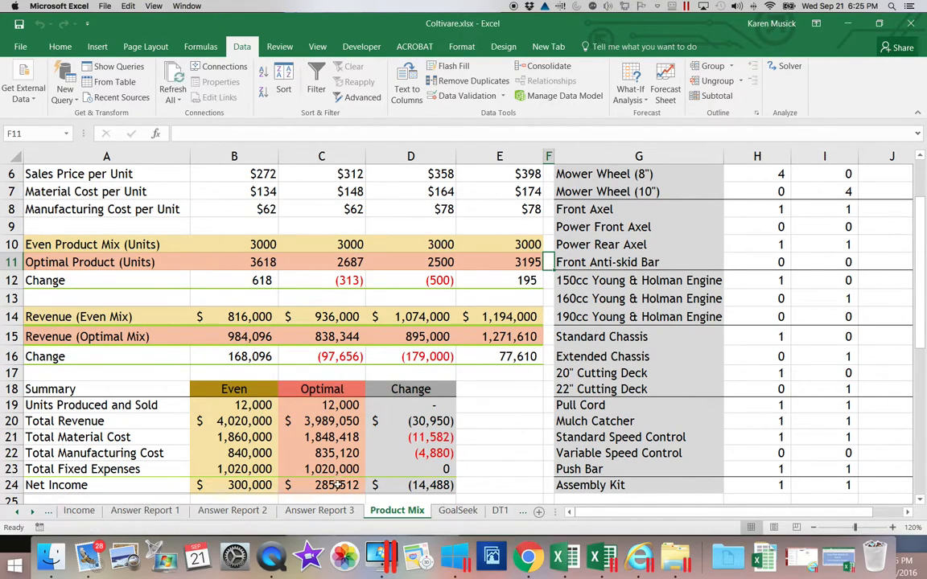
left_click(326, 513)
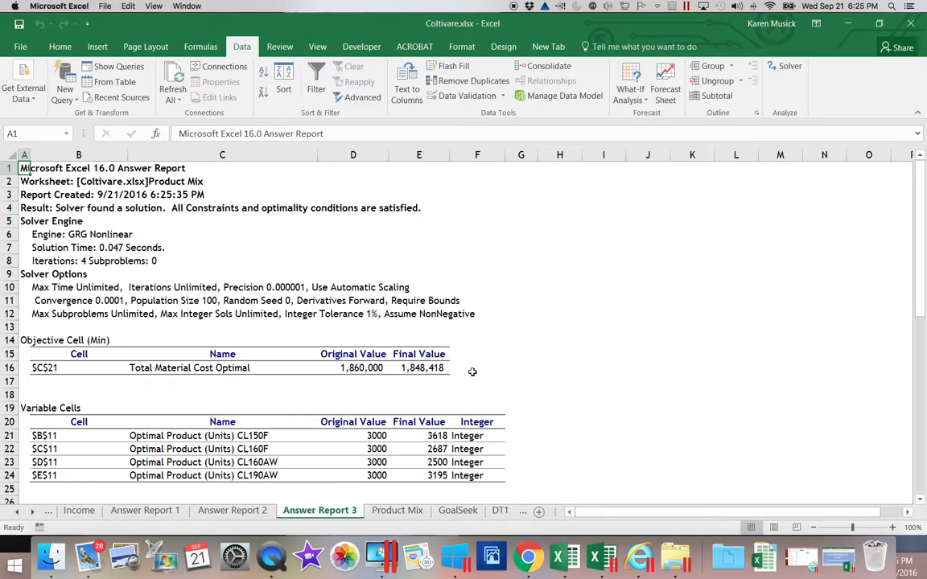
left_click_drag(918, 307, 917, 383)
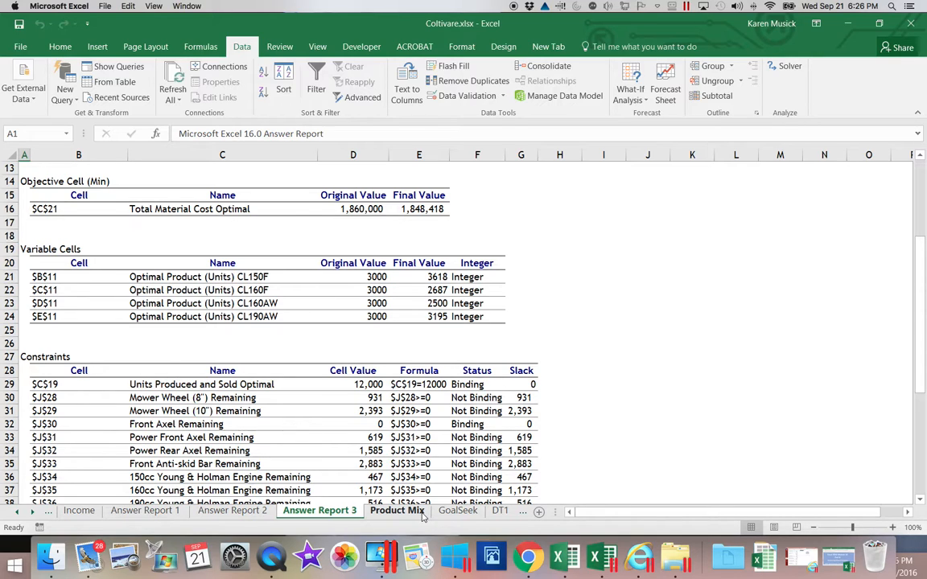
Enter the label "Minimum Material Cost Model" in cell A36 of the Product Mix sheet
left_click(420, 513)
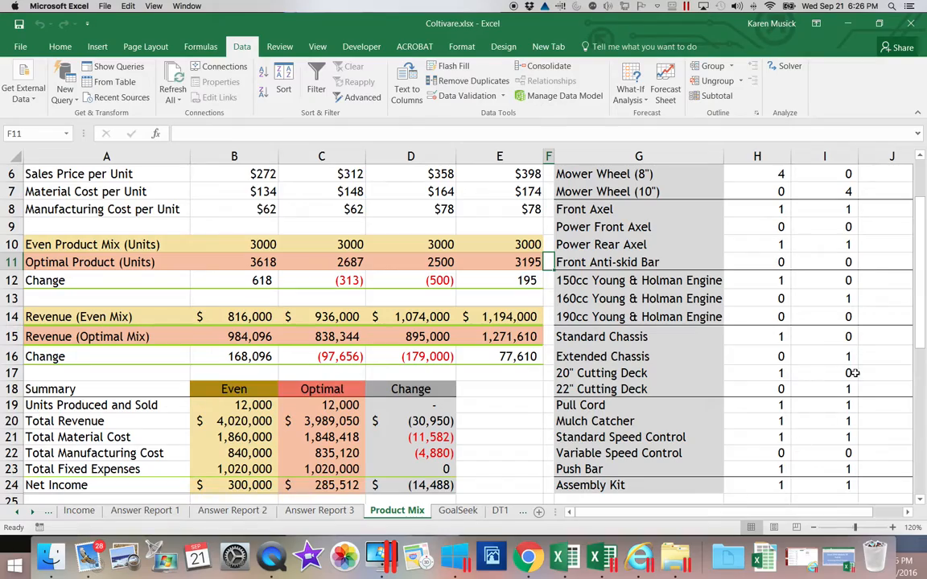
left_click_drag(923, 322, 915, 391)
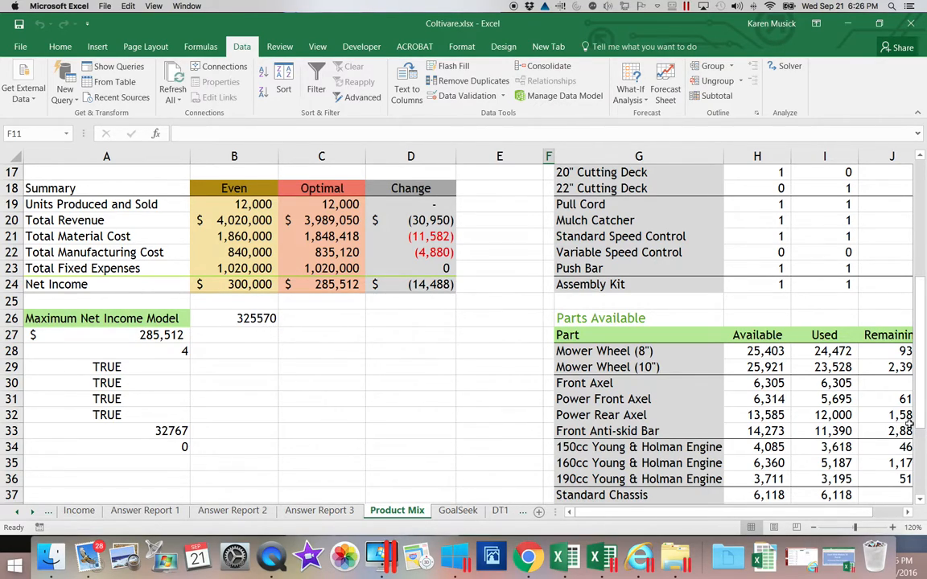
left_click_drag(924, 420, 924, 427)
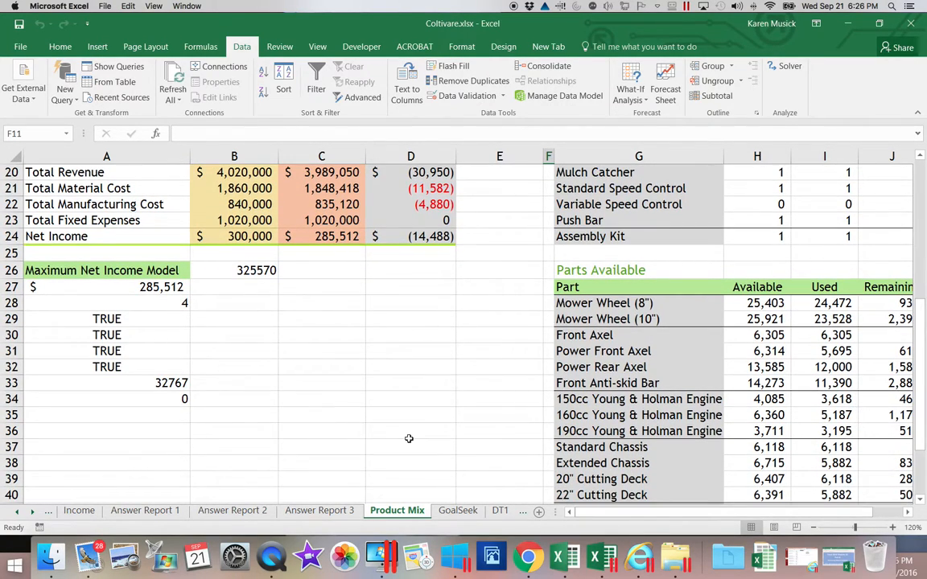
left_click(95, 428)
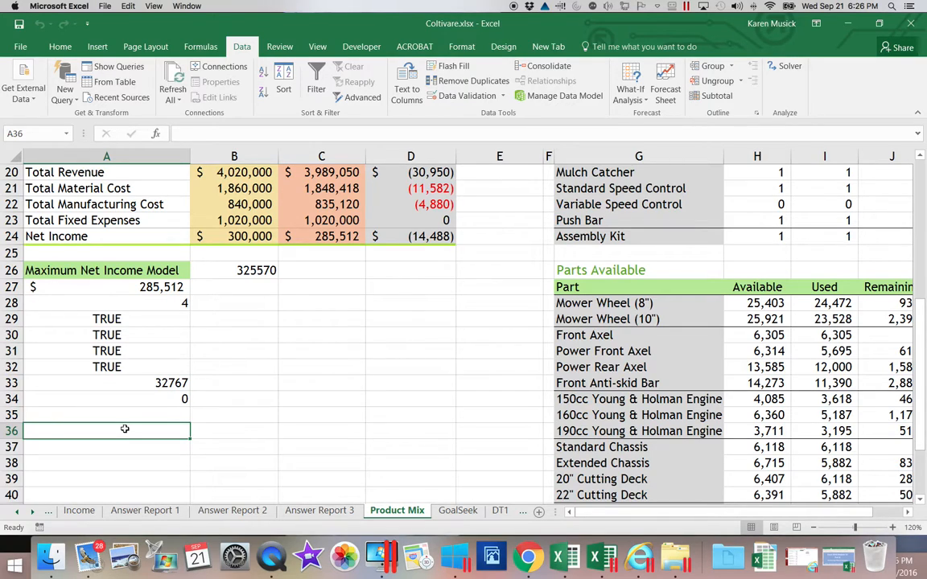
type("Minimum")
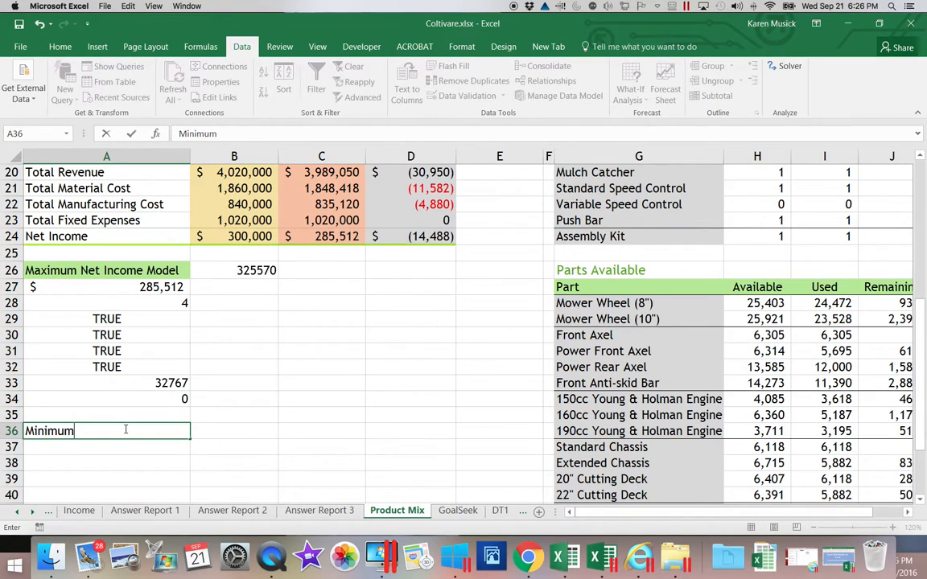
type(" Material")
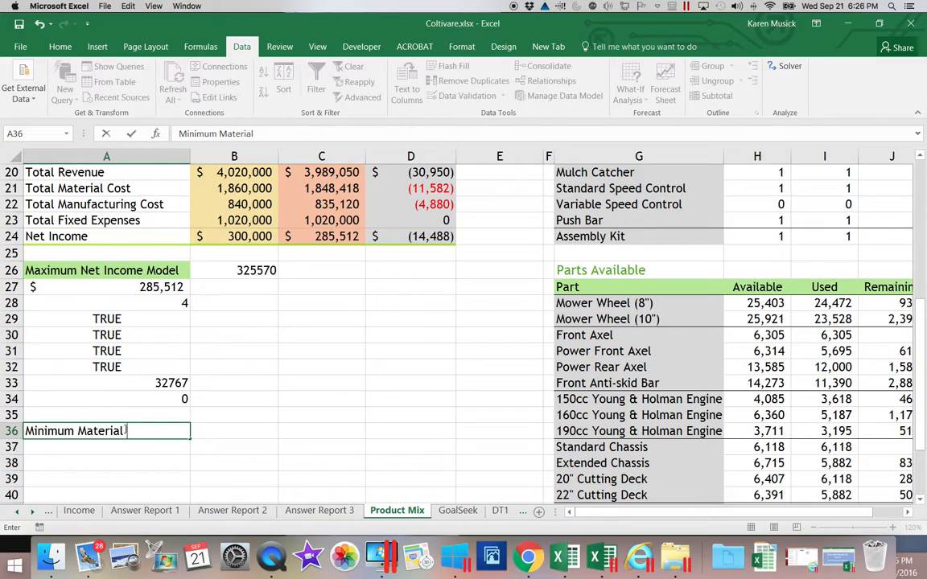
type(" Cost Model")
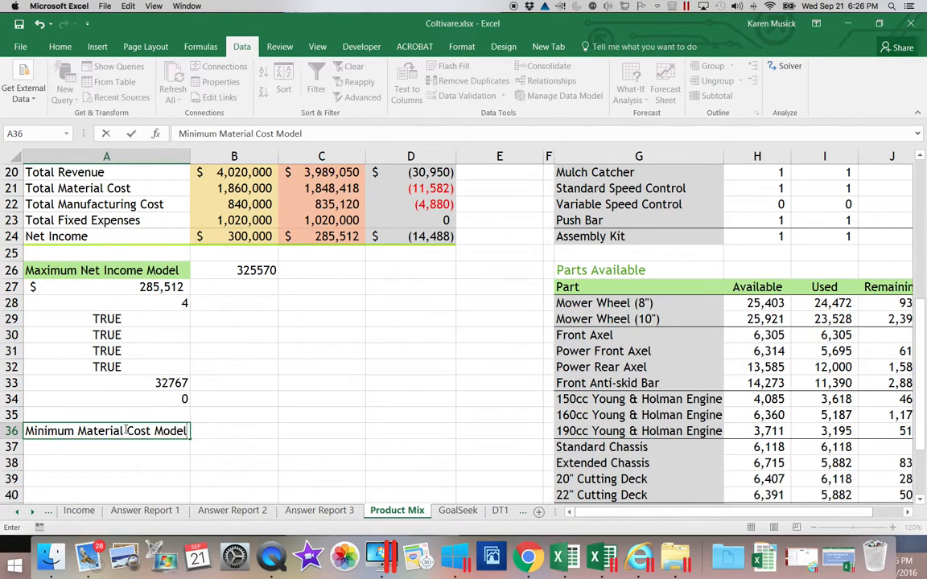
Enter the net income 285512 as a fixed value in B36, beside the Minimum Material Cost Model label
scroll(202, 451, "right", 6)
scroll(201, 451, "up", 1)
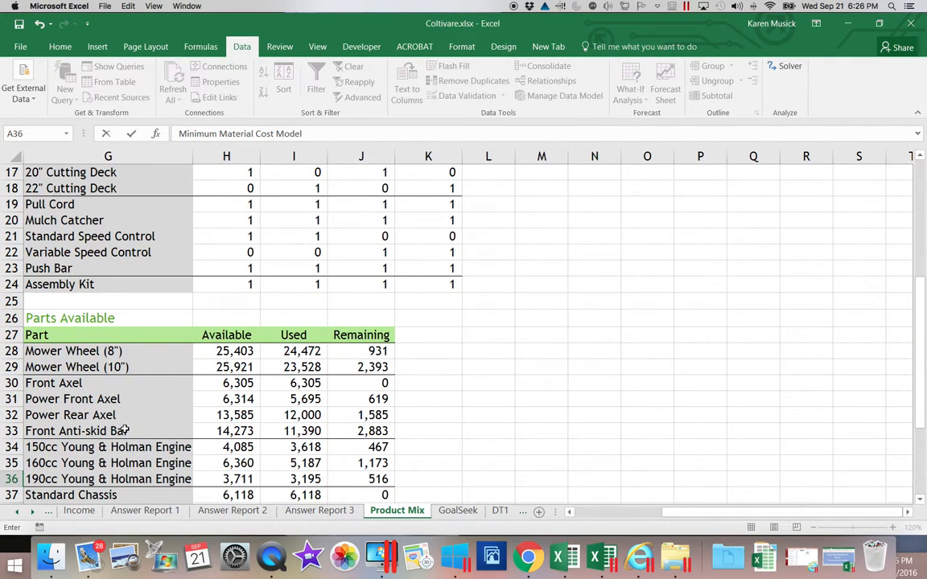
left_click_drag(734, 513, 631, 511)
left_click(239, 476)
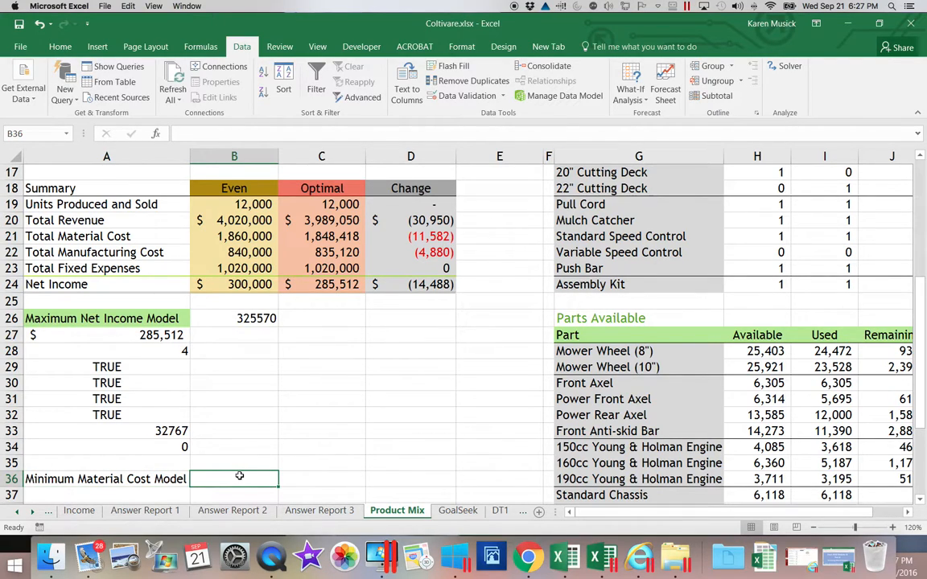
type("285512")
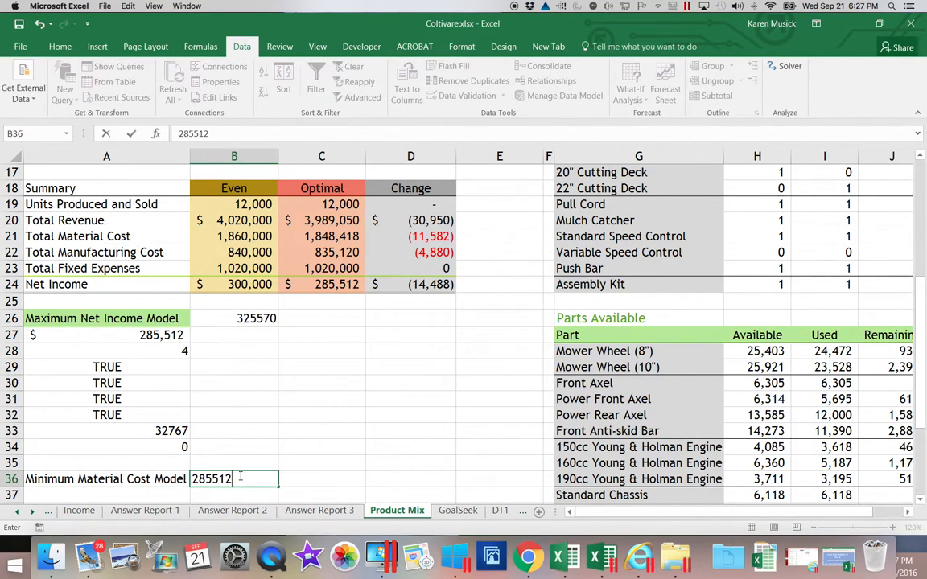
key("Return")
Apply the 40% - Accent2 cell style to the Minimum Material Cost Model label in A36
scroll(203, 467, "down", 2)
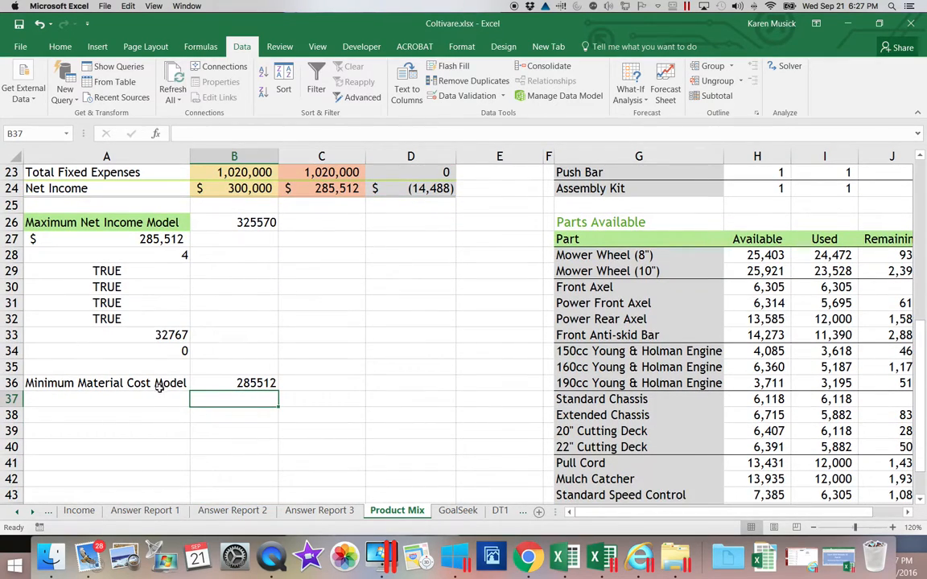
left_click(160, 389)
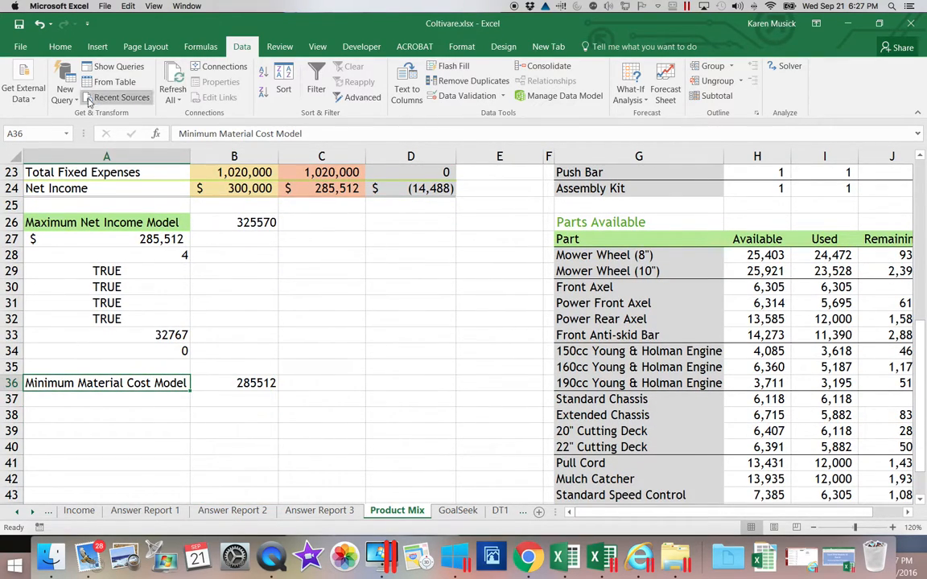
left_click(60, 46)
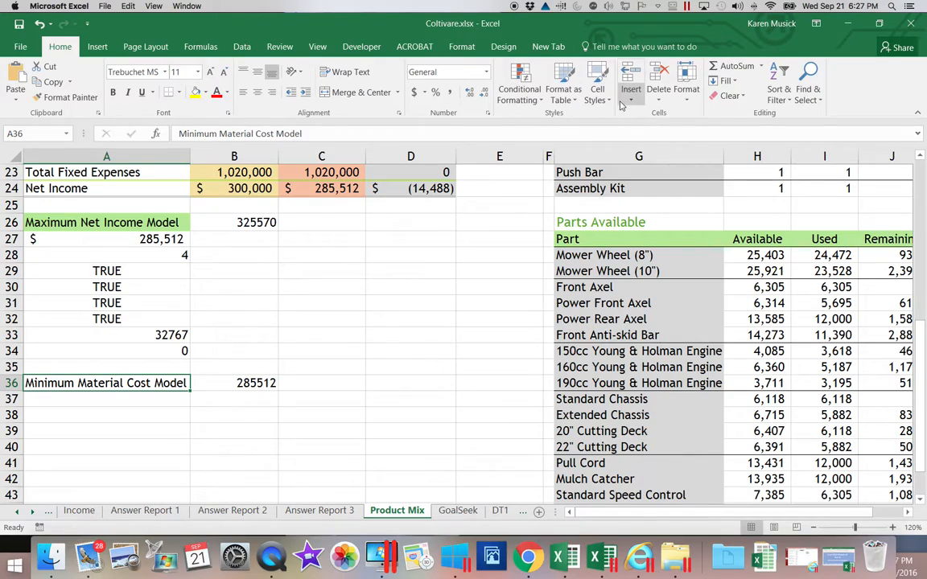
left_click(597, 87)
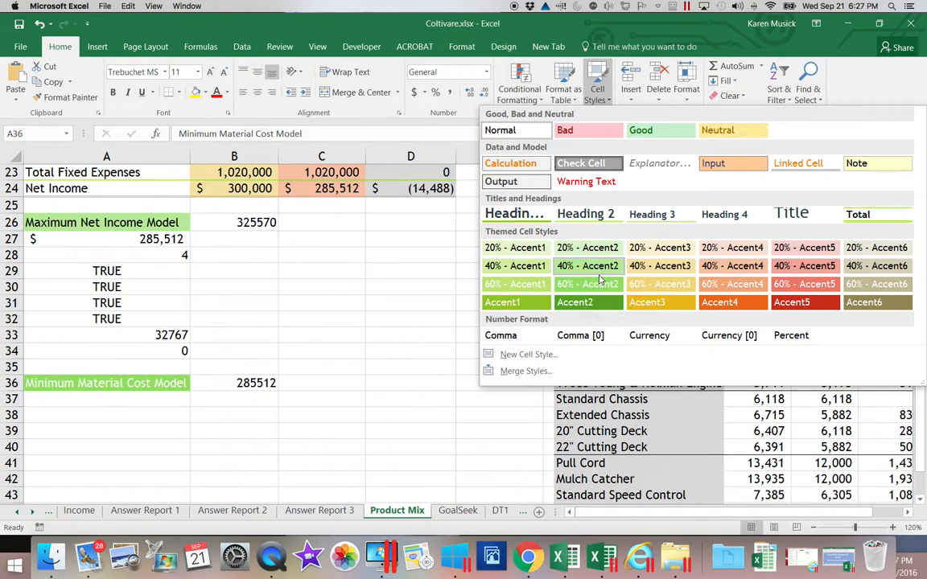
left_click(596, 269)
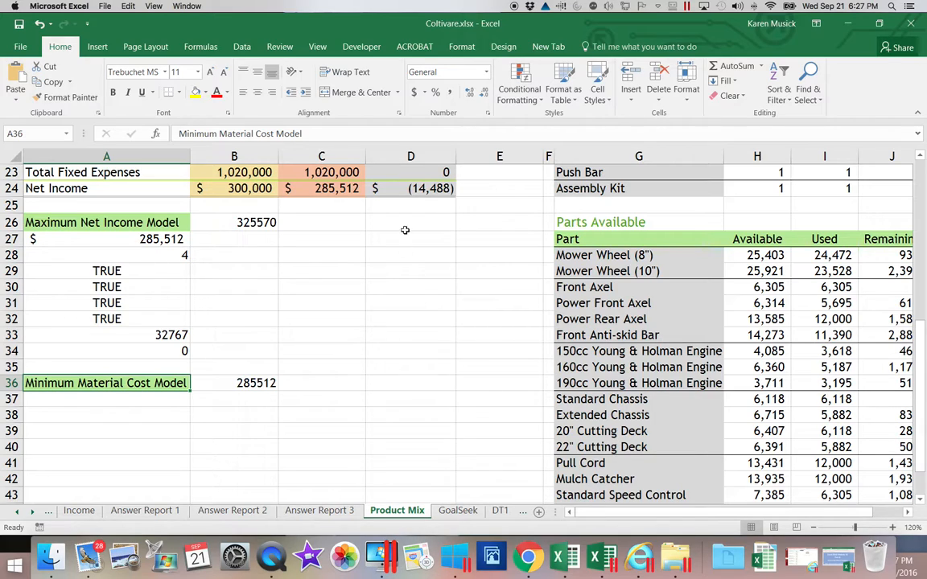
Save the material cost Solver model to the worksheet starting at cell A37
left_click(242, 45)
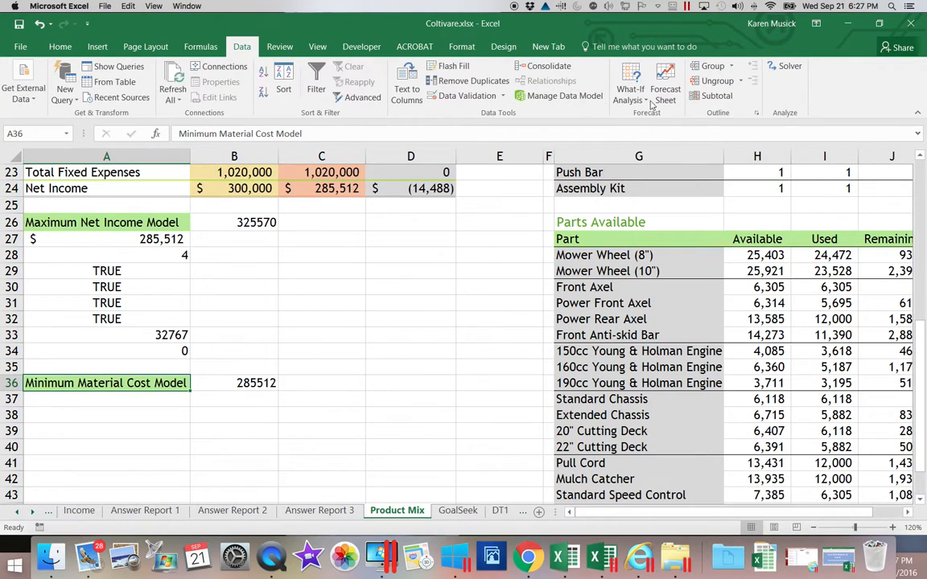
left_click(790, 69)
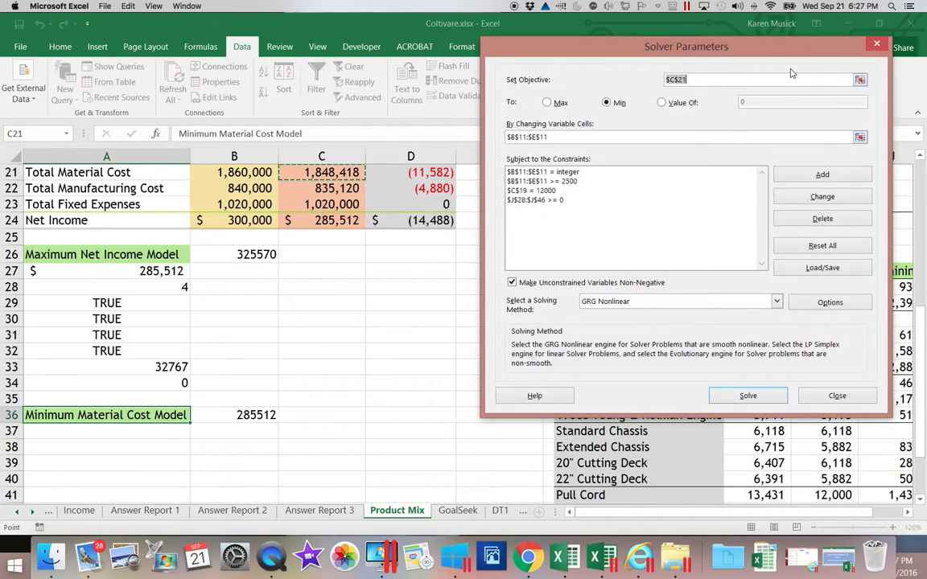
left_click(822, 268)
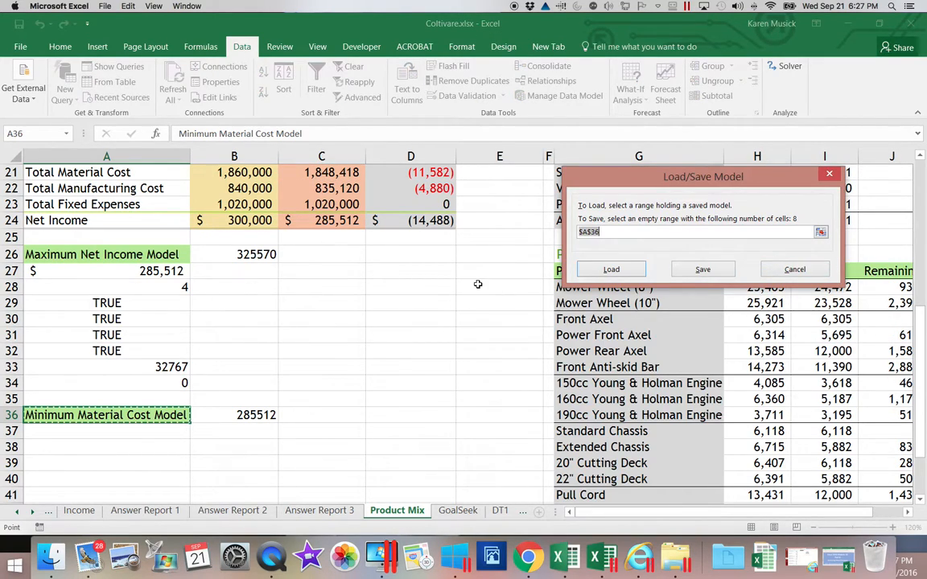
left_click(155, 437)
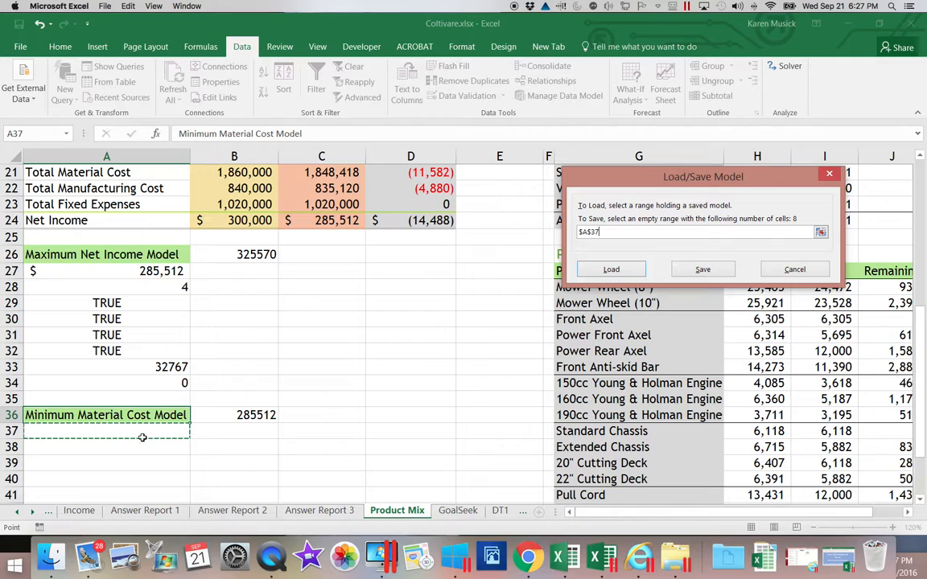
left_click(703, 270)
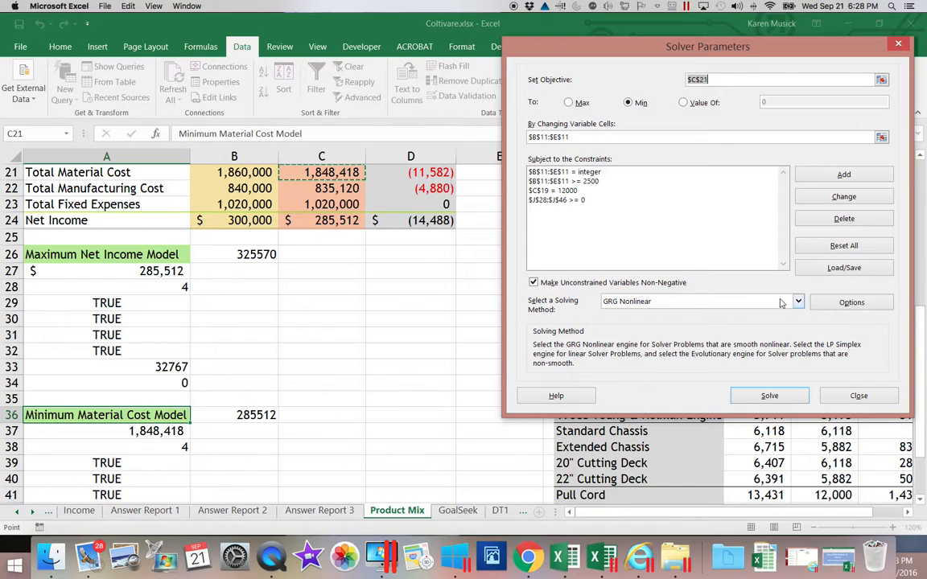
Load the saved maximum net income model from A27:A34 into Solver, replacing the current model
left_click(842, 268)
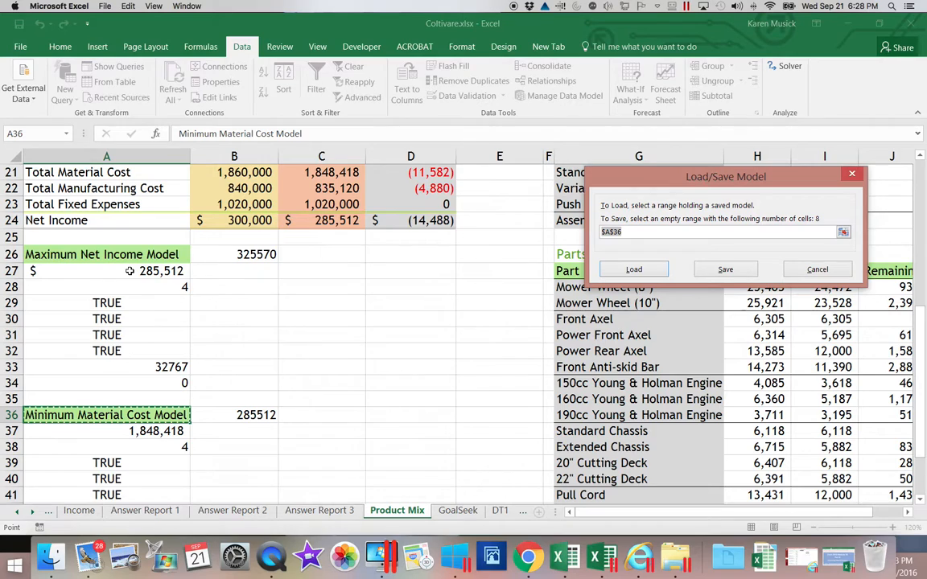
left_click_drag(131, 270, 121, 383)
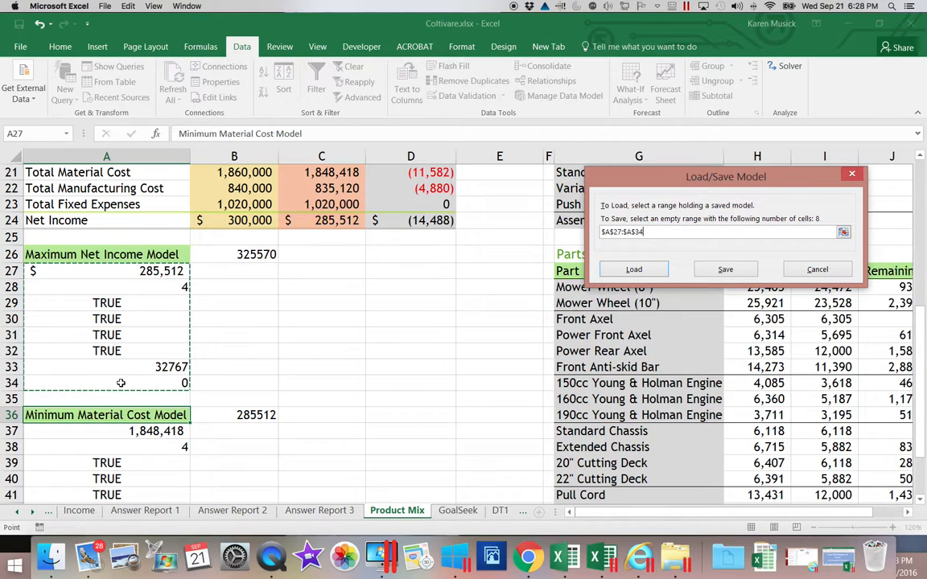
left_click(634, 270)
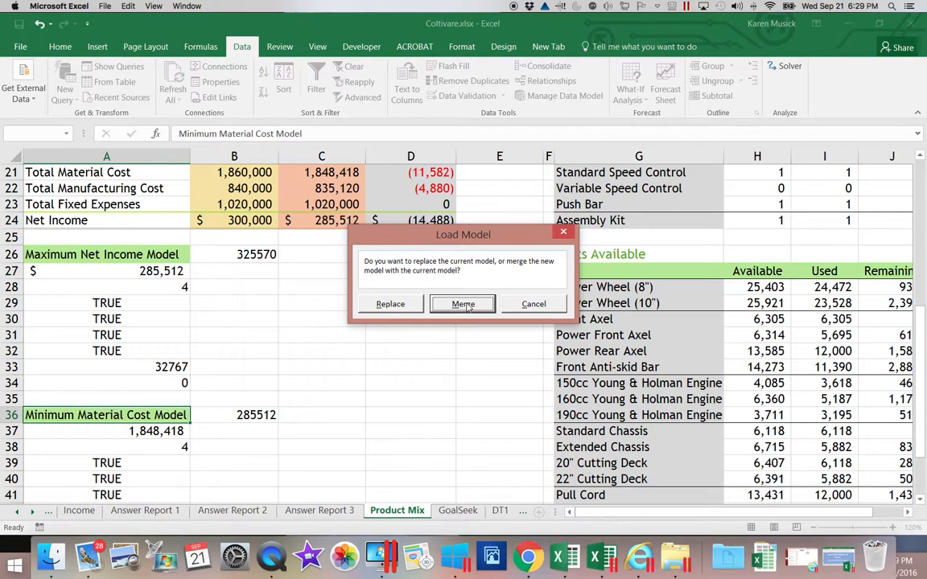
left_click(392, 305)
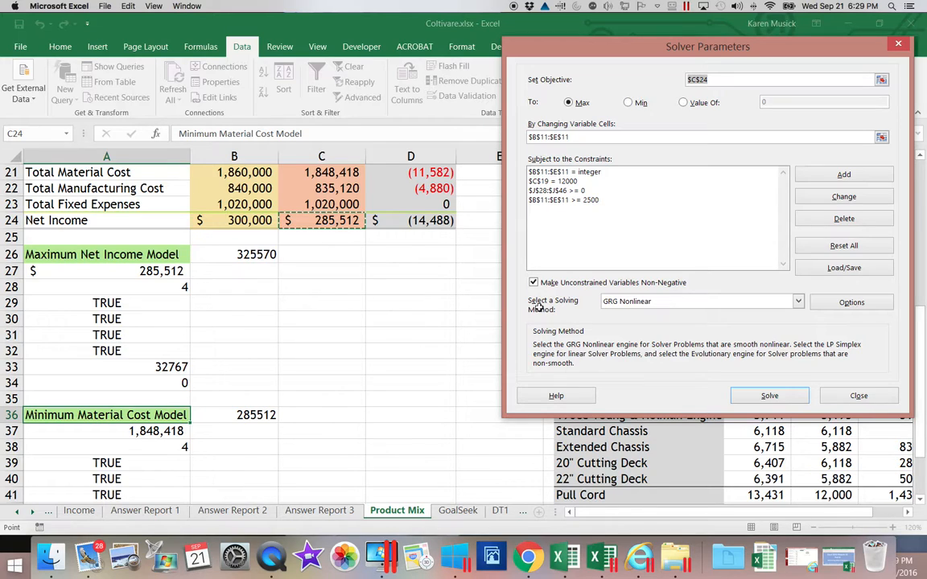
Solve the loaded maximum net income model, keeping the Solver solution and generating an Answer report
left_click(770, 396)
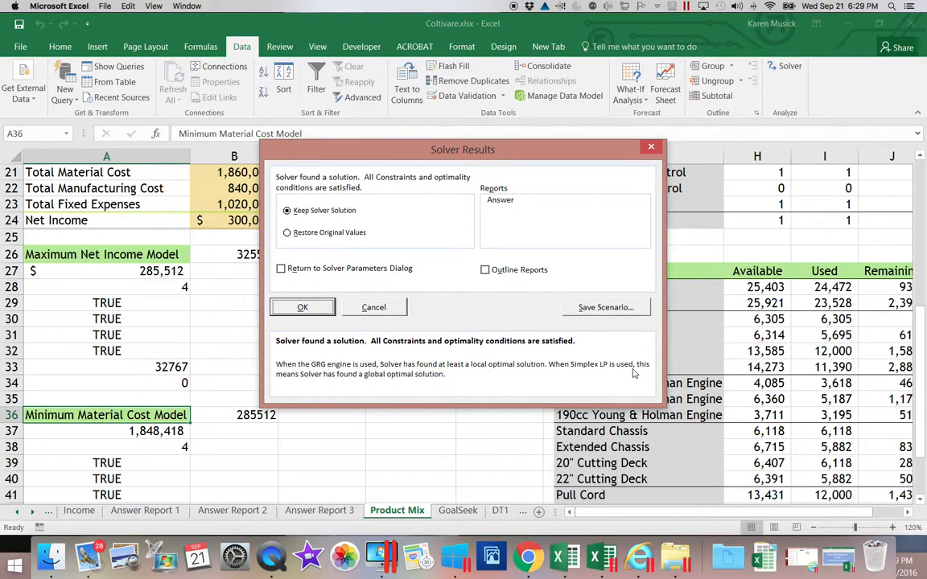
left_click(502, 201)
left_click(298, 308)
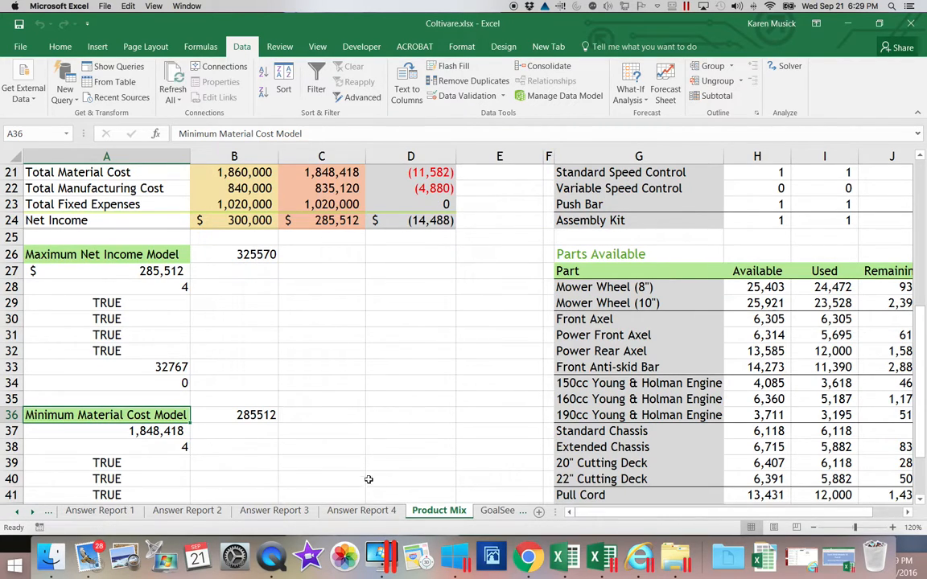
Review the objective and variable cells in the newly generated answer report, and return to the Product Mix sheet
left_click(370, 512)
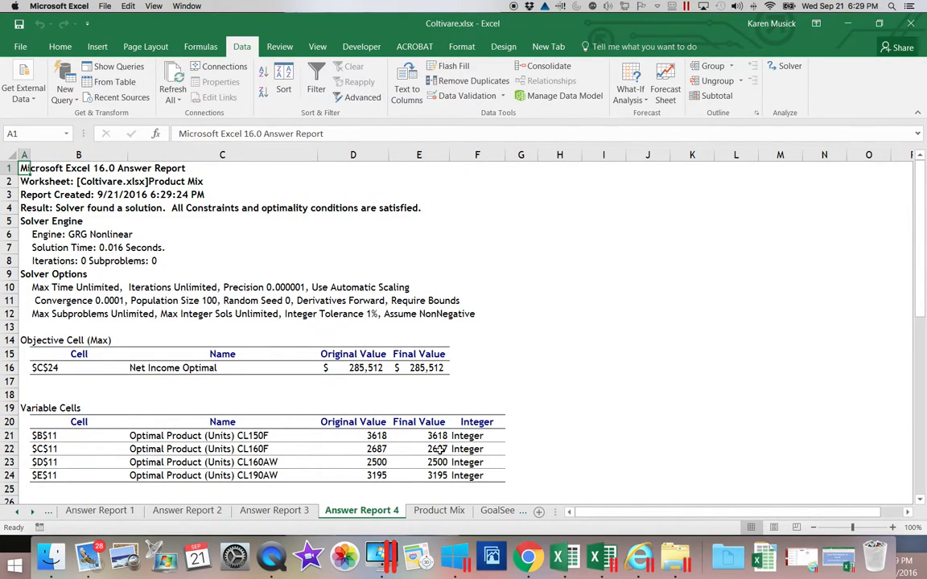
left_click_drag(916, 249, 915, 221)
left_click(432, 511)
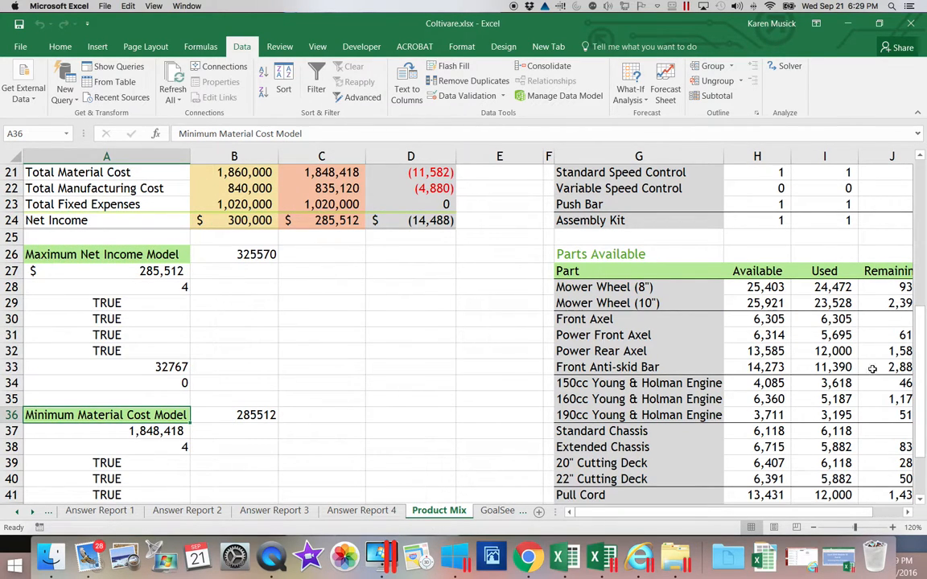
Reset the Optimal Product (Units) values in B11:E11 to 3000 for all four models
left_click_drag(913, 393, 917, 258)
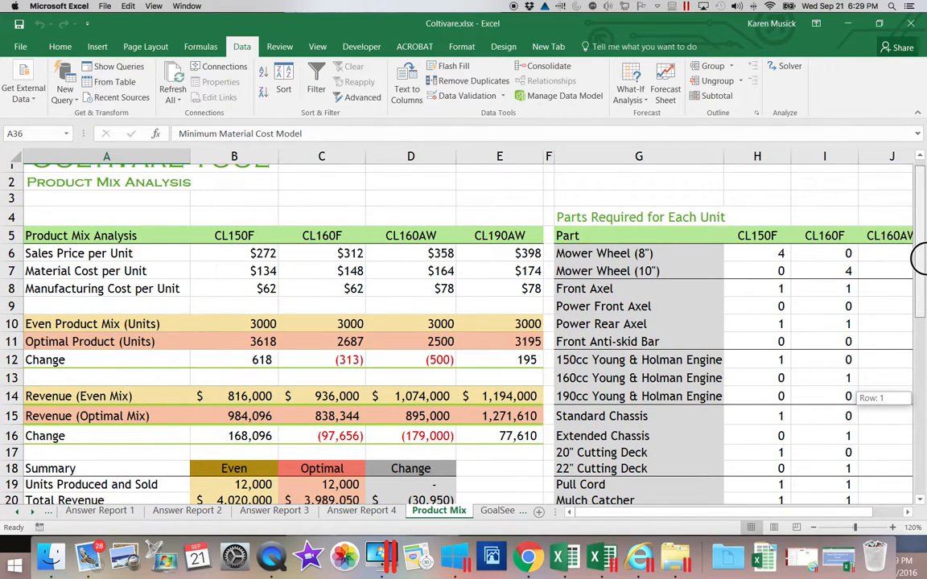
left_click_drag(917, 257, 914, 320)
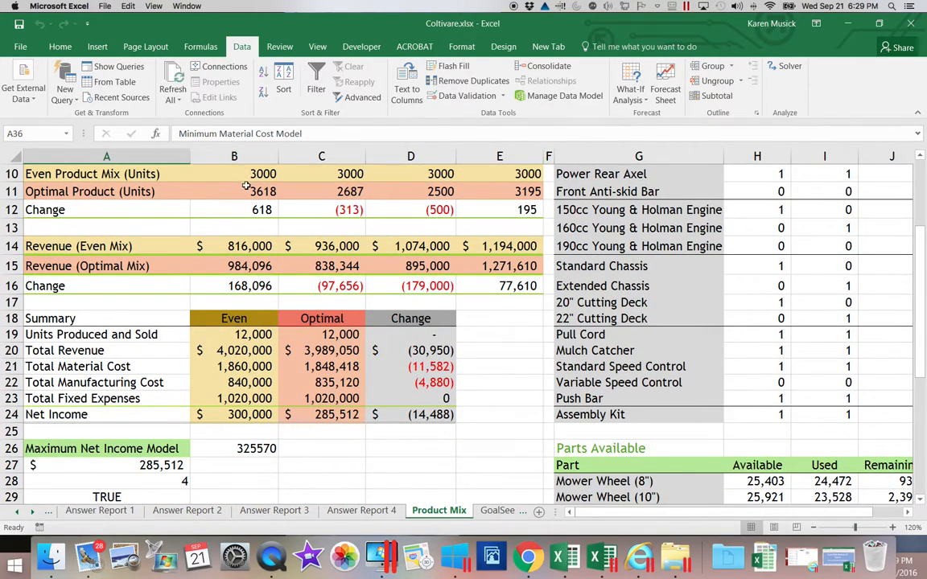
left_click(247, 194)
type("3000")
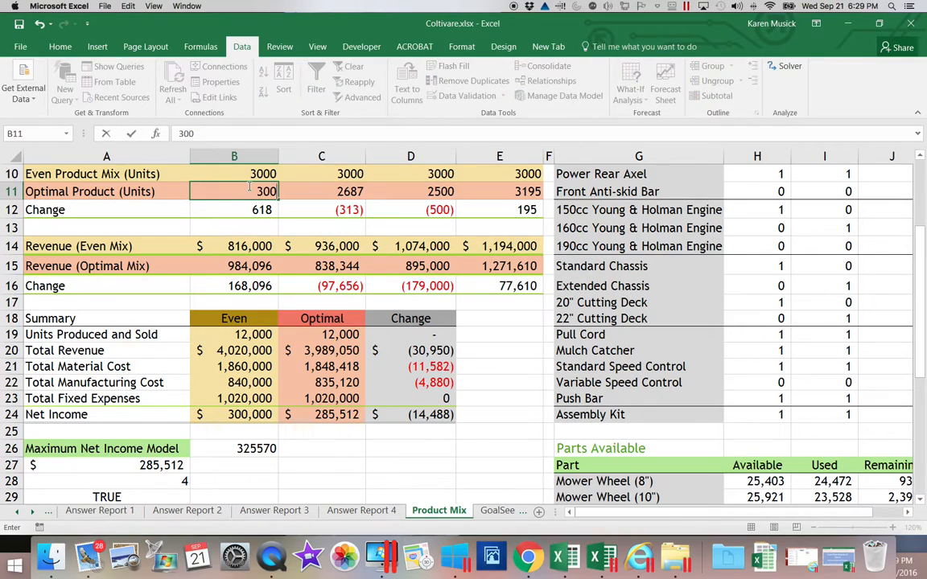
key("Tab")
type("3000")
key("Tab")
type("3000")
key("Tab")
type("3000")
key("Tab")
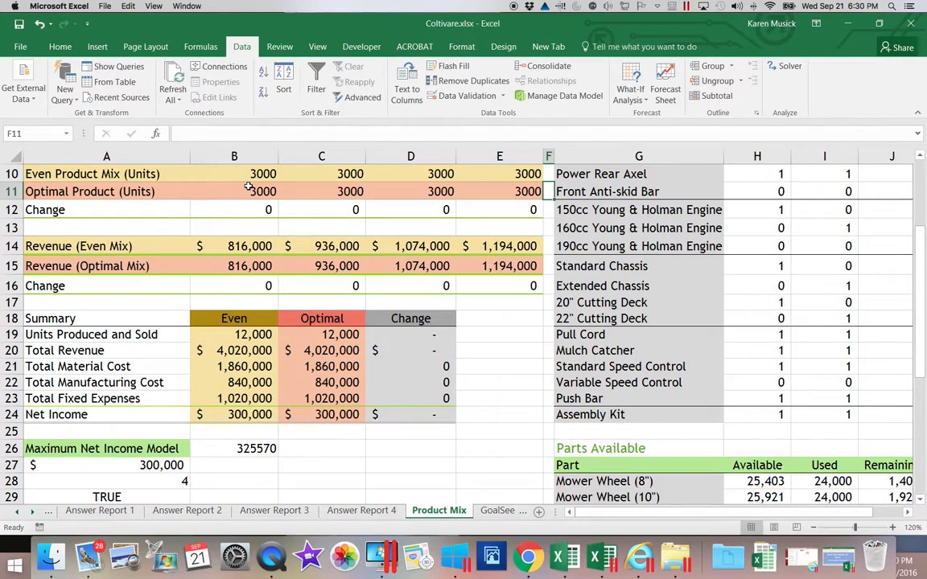
Rerun Solver to maximize net income in C24 from the reset units, keeping the solution and creating another Answer report
left_click(785, 68)
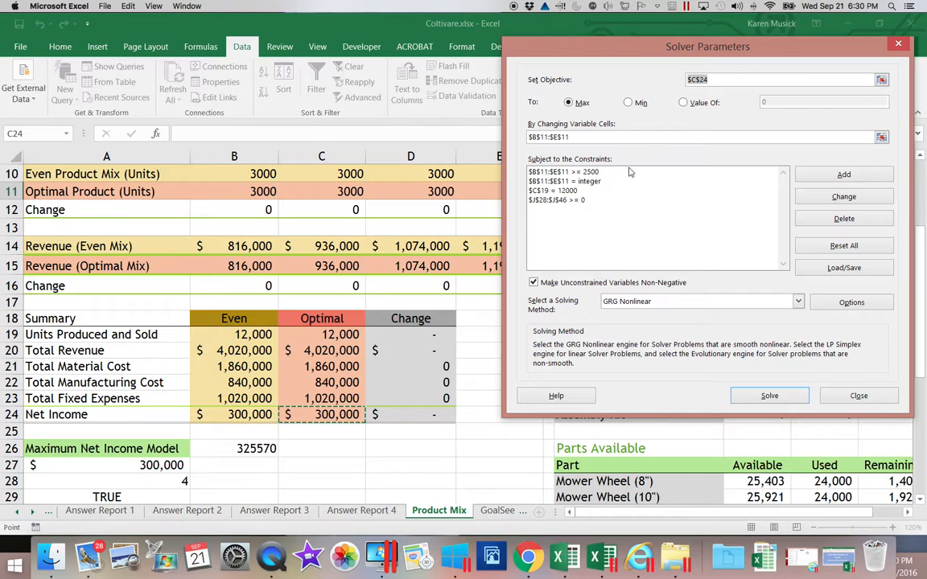
left_click(774, 395)
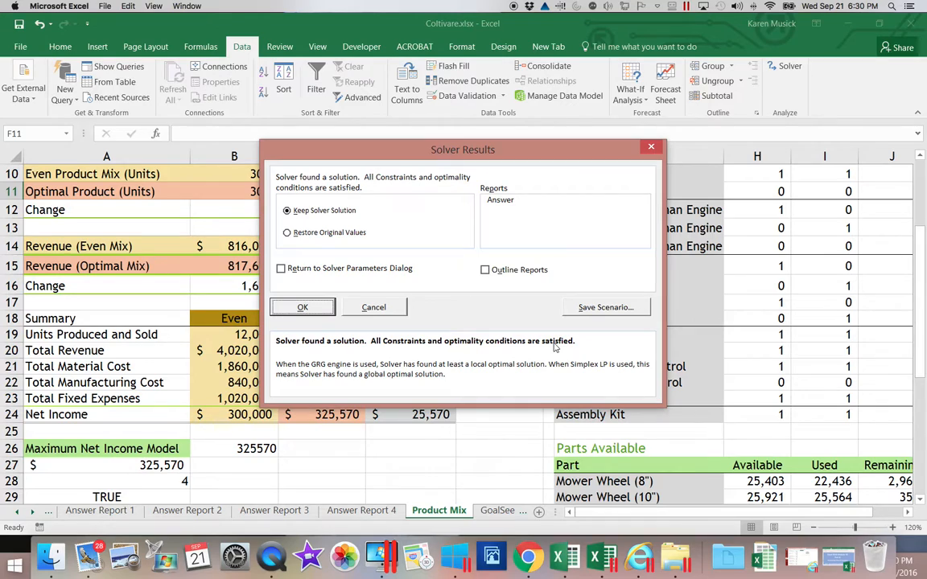
left_click(500, 200)
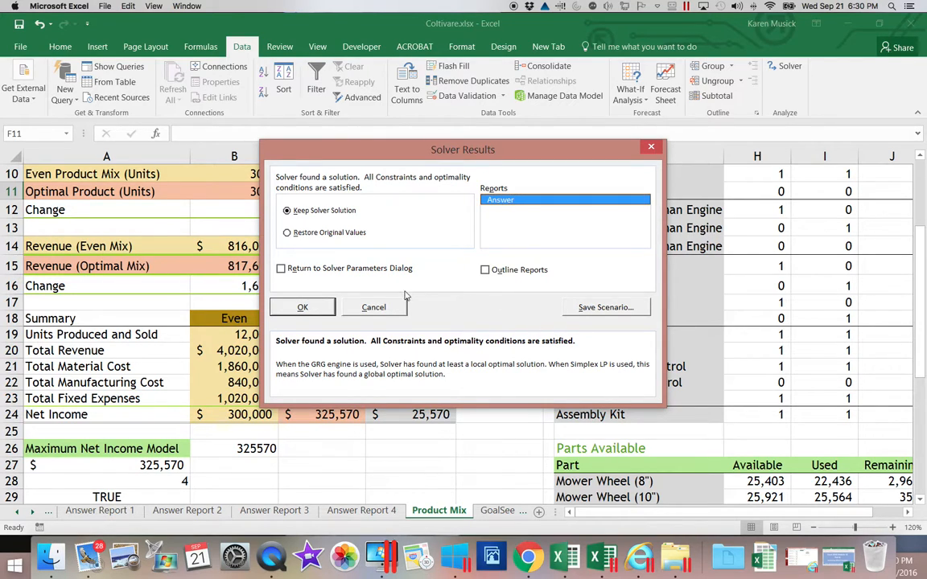
left_click(303, 308)
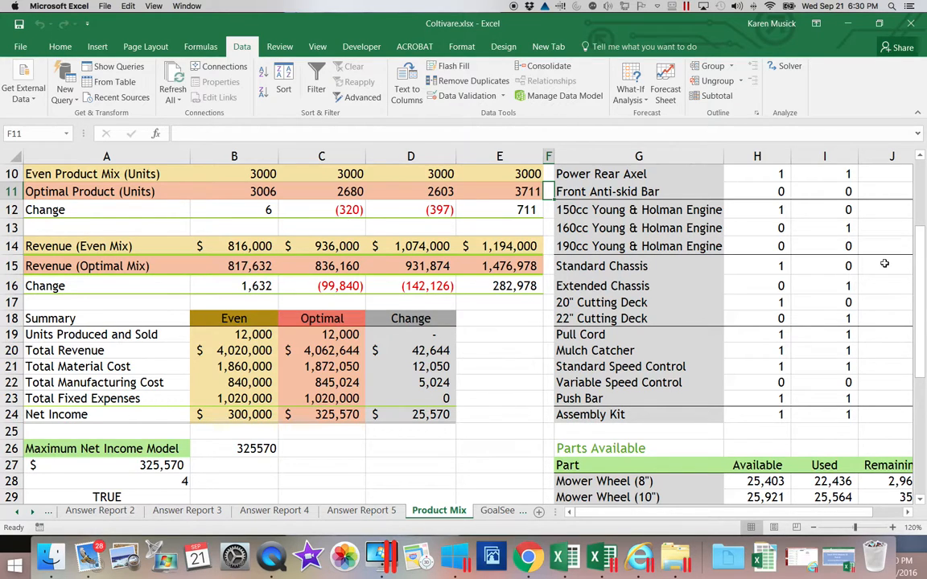
left_click_drag(919, 287, 918, 227)
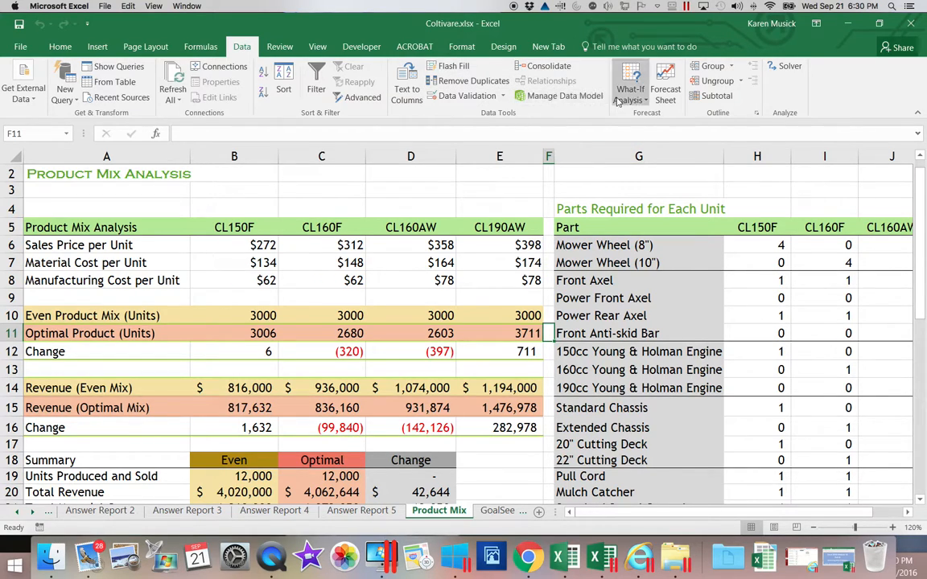
left_click(787, 67)
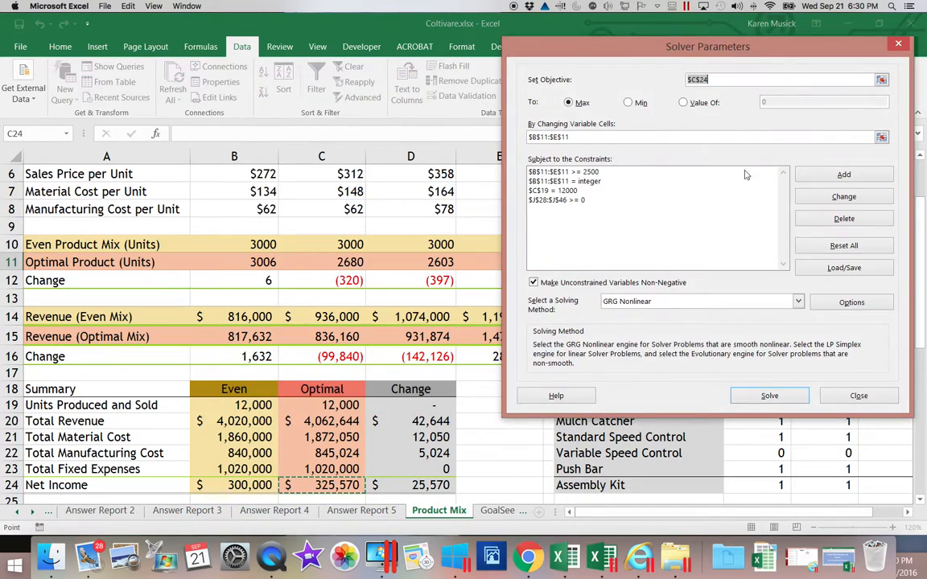
left_click(841, 268)
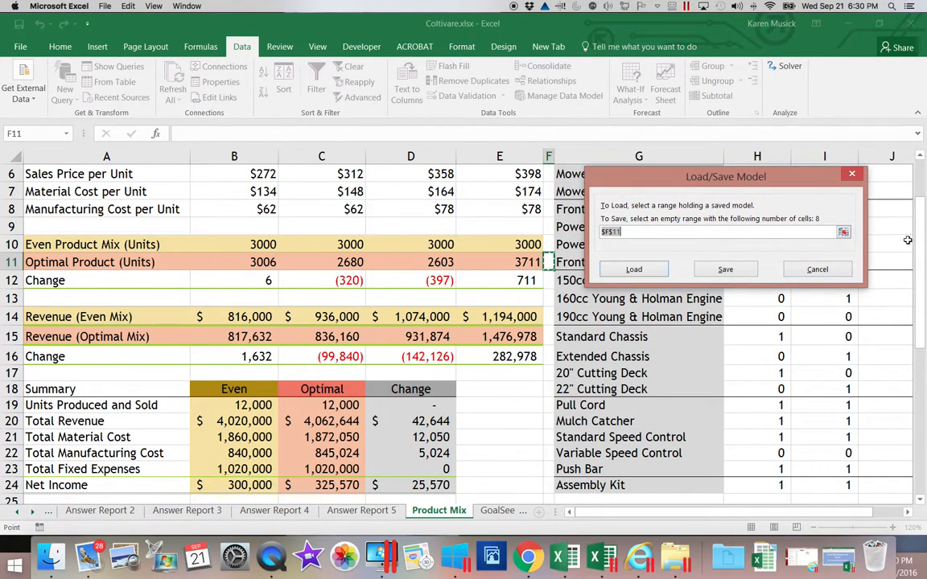
scroll(914, 274, "down", 5)
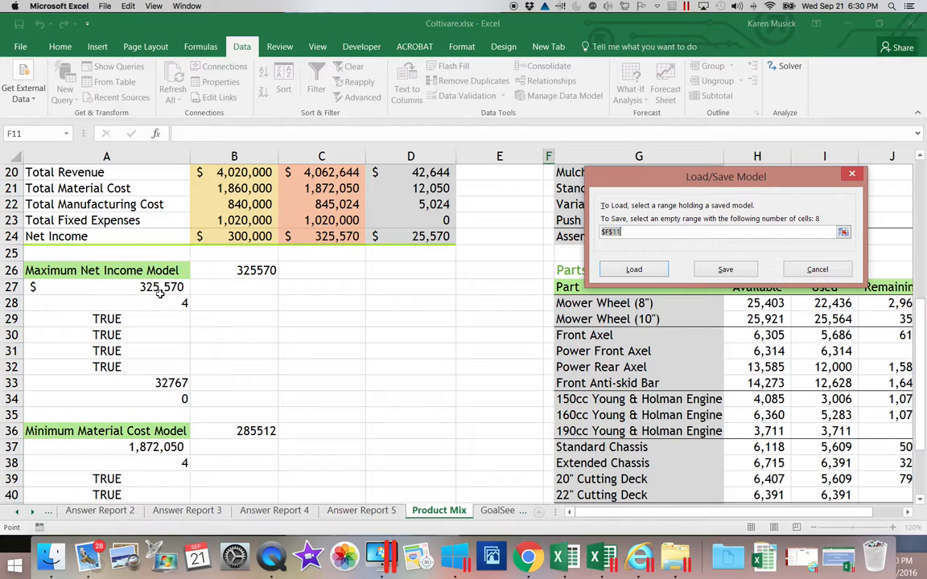
left_click_drag(151, 287, 153, 402)
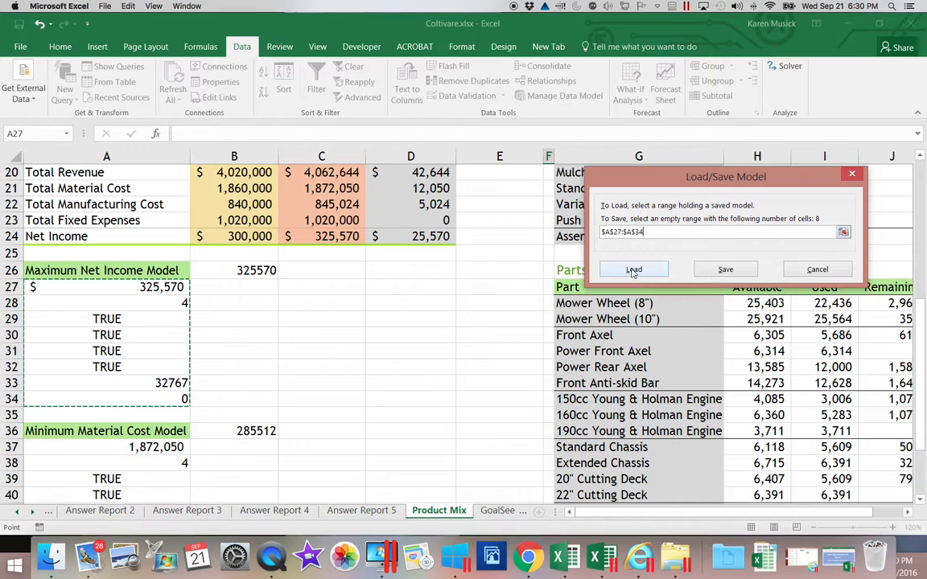
left_click(821, 270)
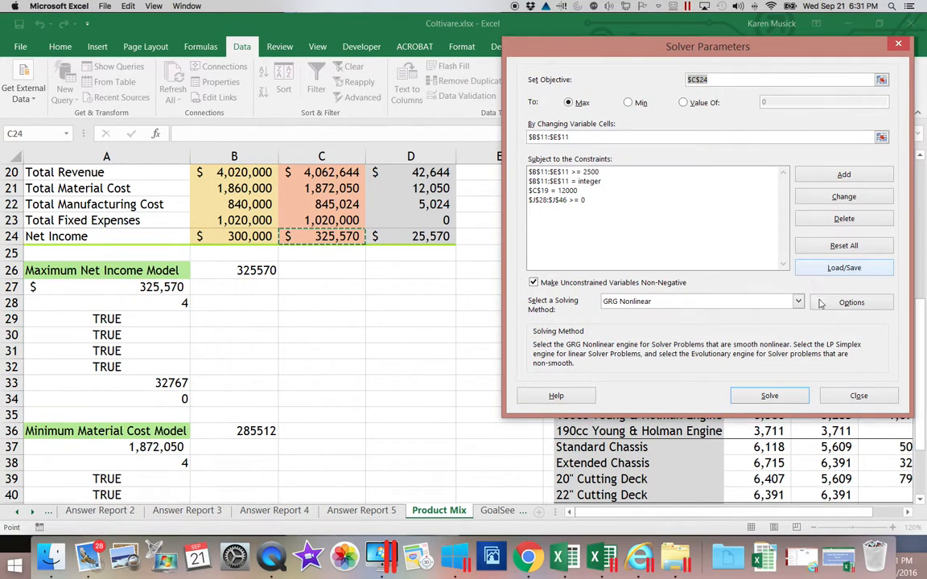
left_click(859, 397)
Save the Coltivare workbook and check the current Solver parameters without solving
left_click_drag(922, 382, 918, 190)
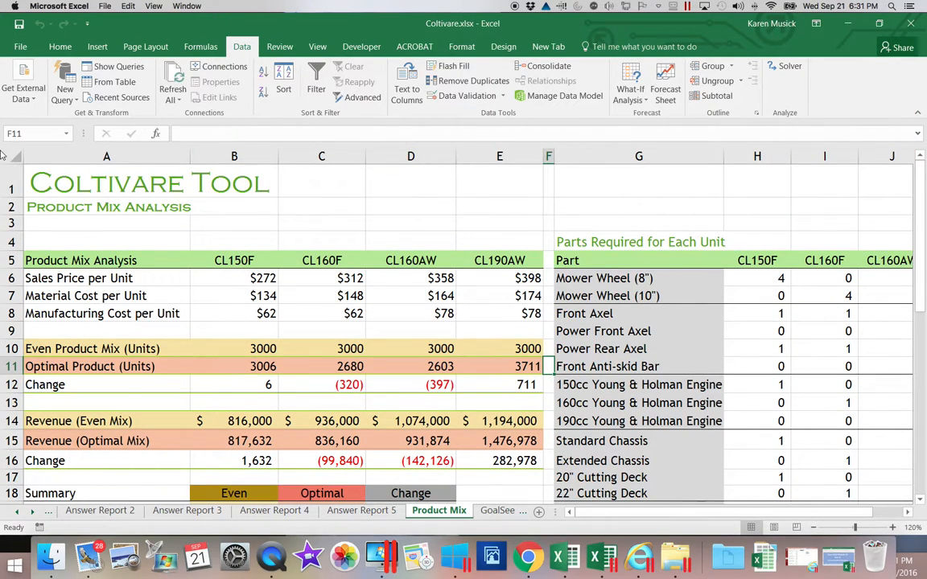
left_click(18, 26)
left_click(785, 66)
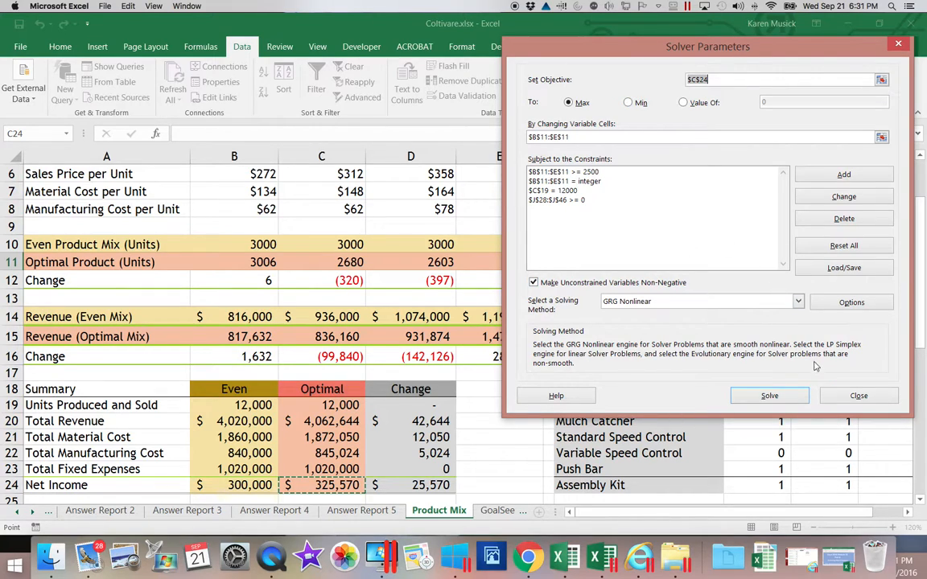
left_click(857, 396)
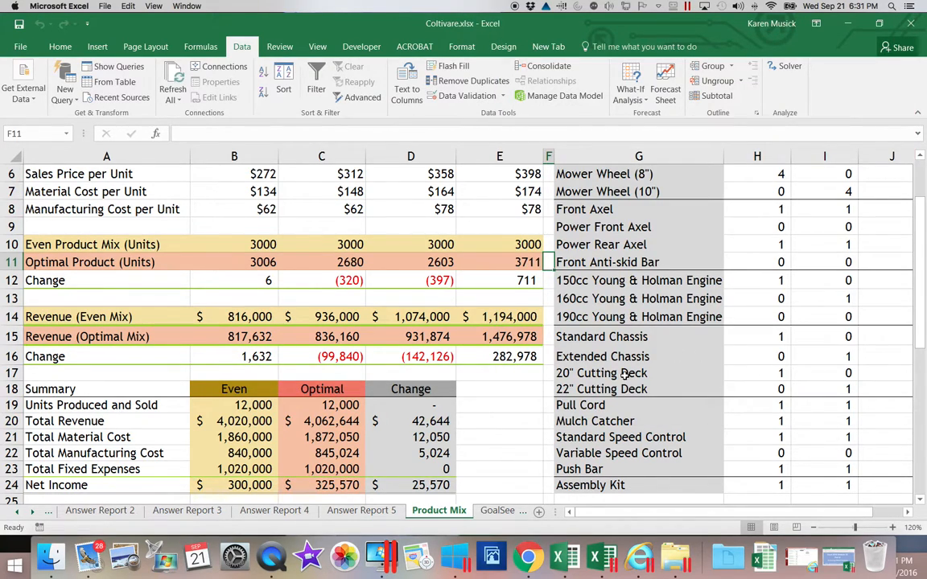
Examine the scenarios defined on the Income sheet in Scenario Manager
left_click(16, 513)
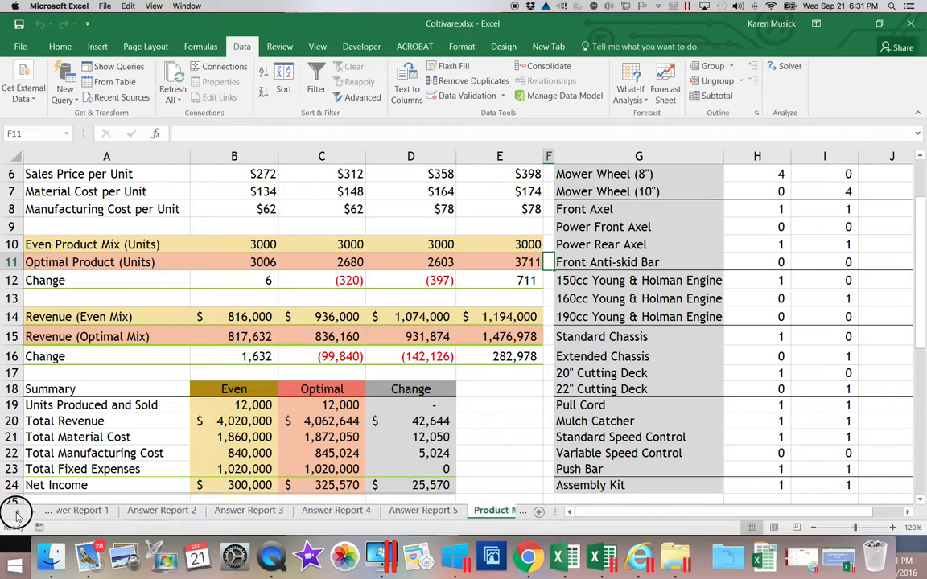
left_click(17, 513)
left_click(17, 513)
left_click(17, 513)
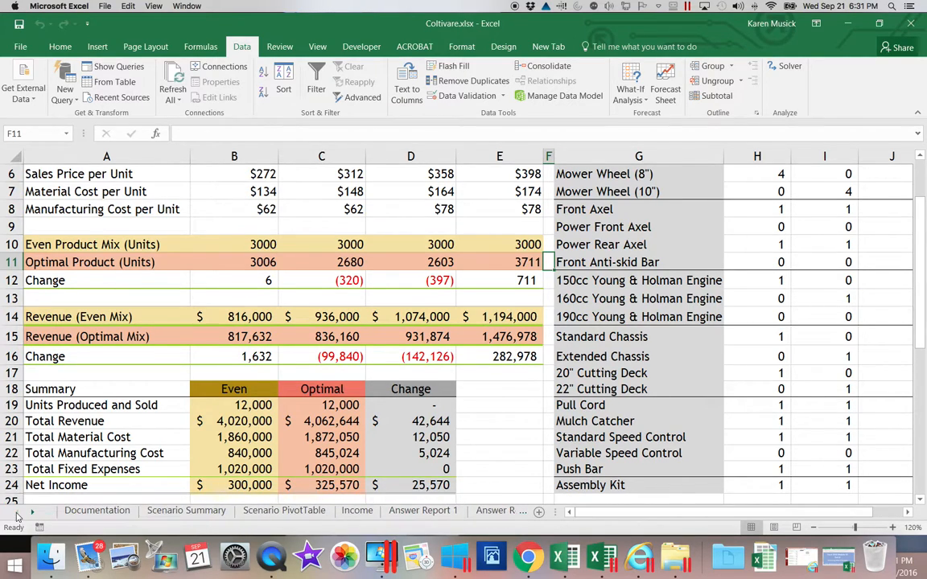
left_click(357, 511)
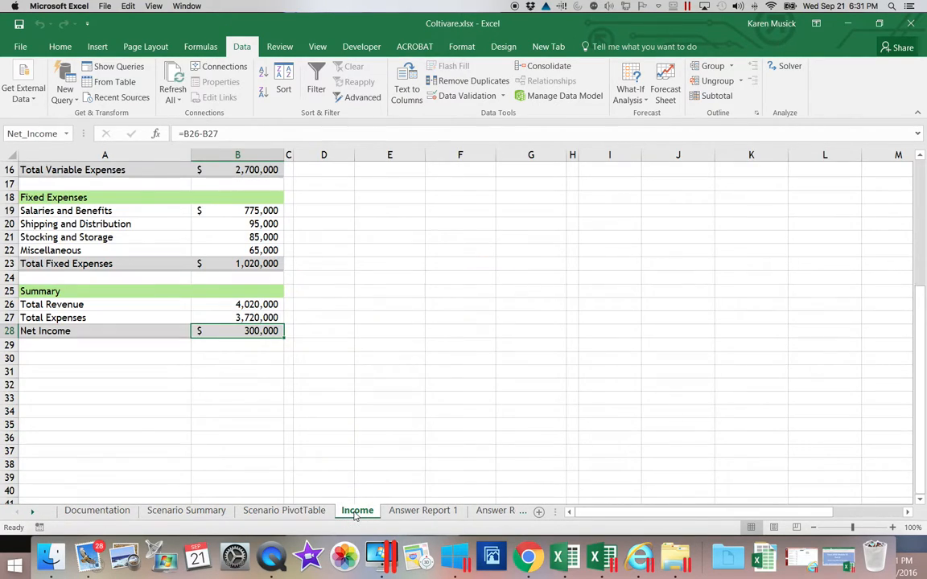
left_click(630, 102)
left_click(633, 113)
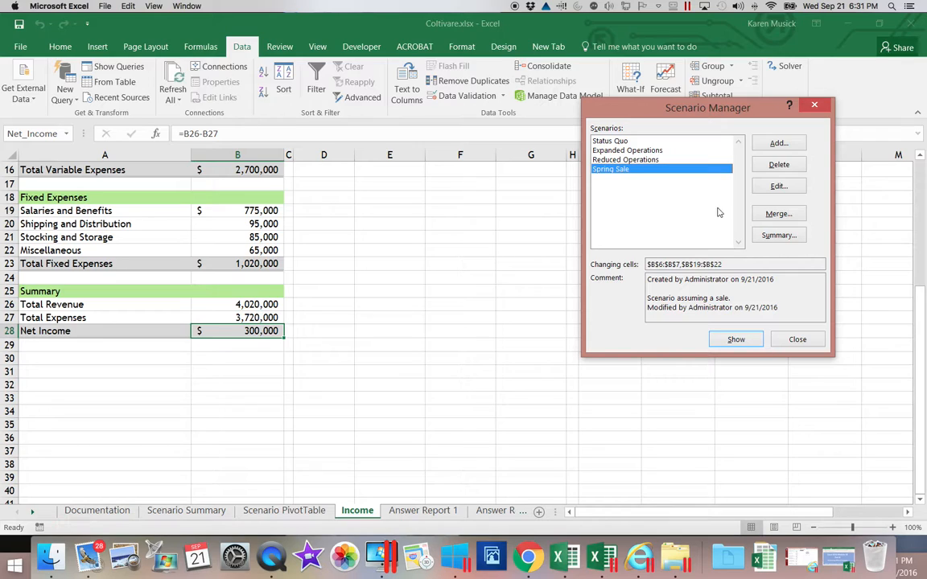
left_click(798, 339)
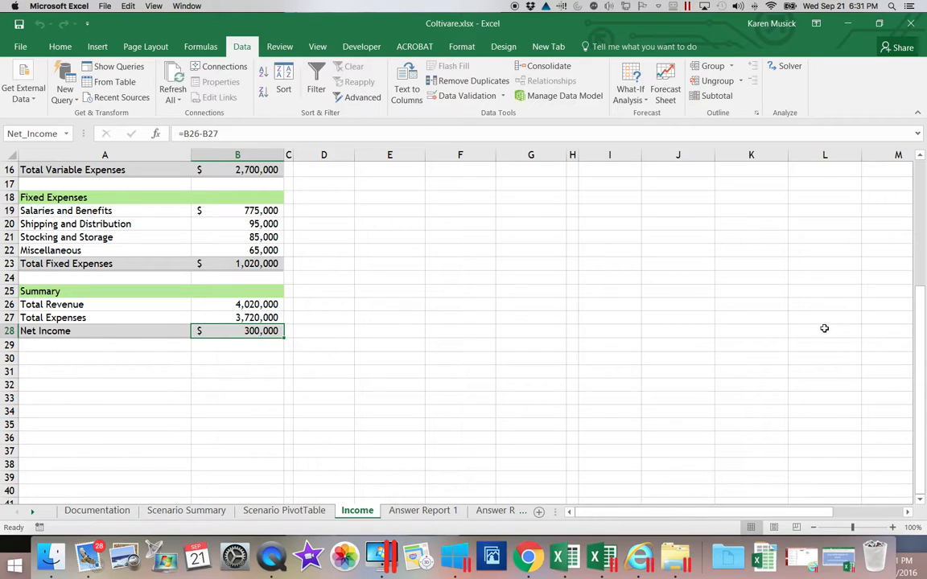
Save the workbook with the beginning of the Income sheet in view
left_click_drag(923, 367, 920, 239)
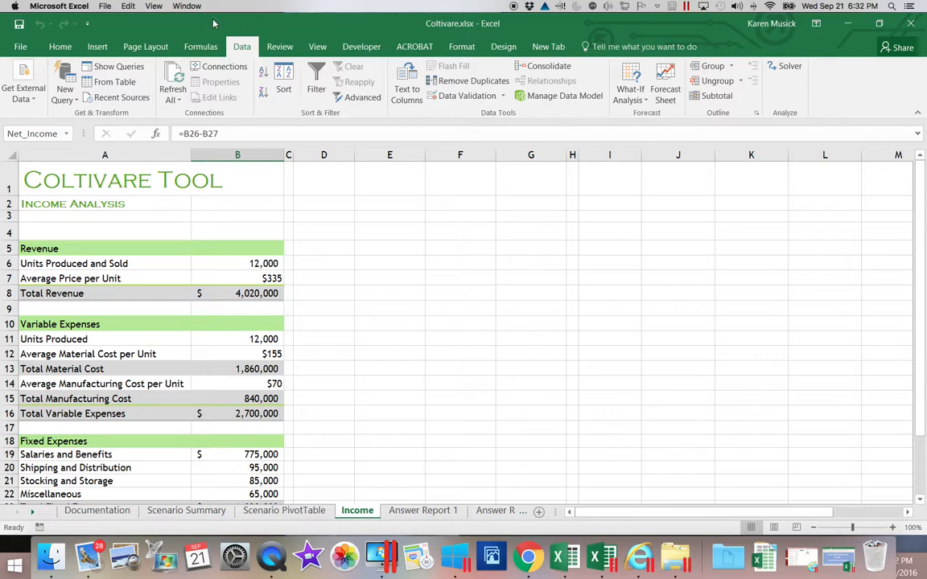
left_click(19, 23)
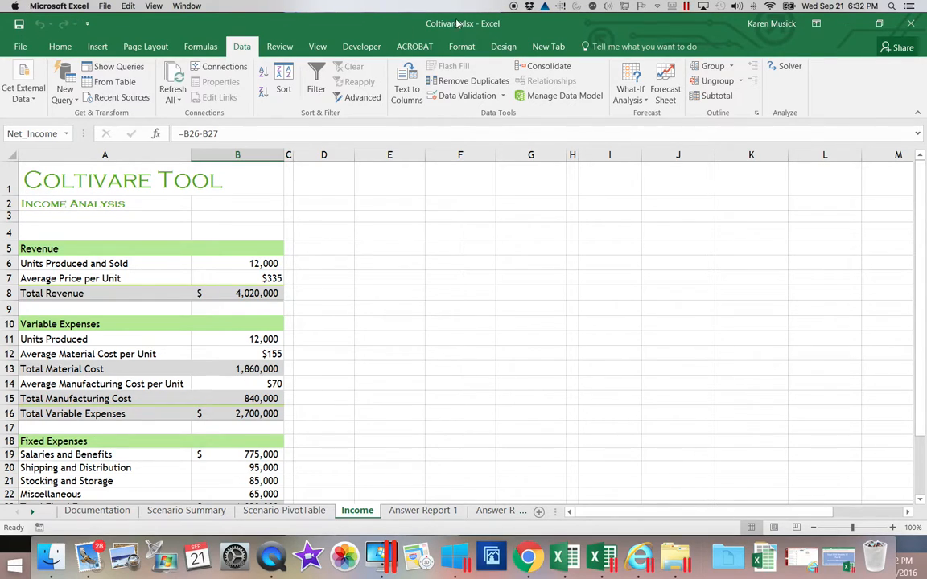